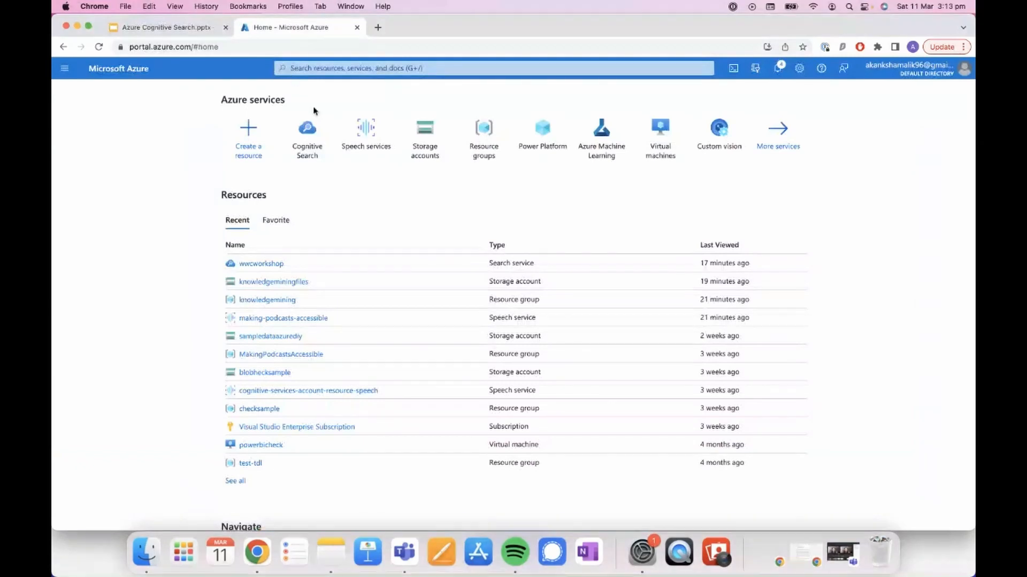
Step: Search the portal for "search" and open the Cognitive Search service list
{"action": "mouse_move", "coordinate": [288, 333]}
{"action": "left_click", "coordinate": [356, 68]}
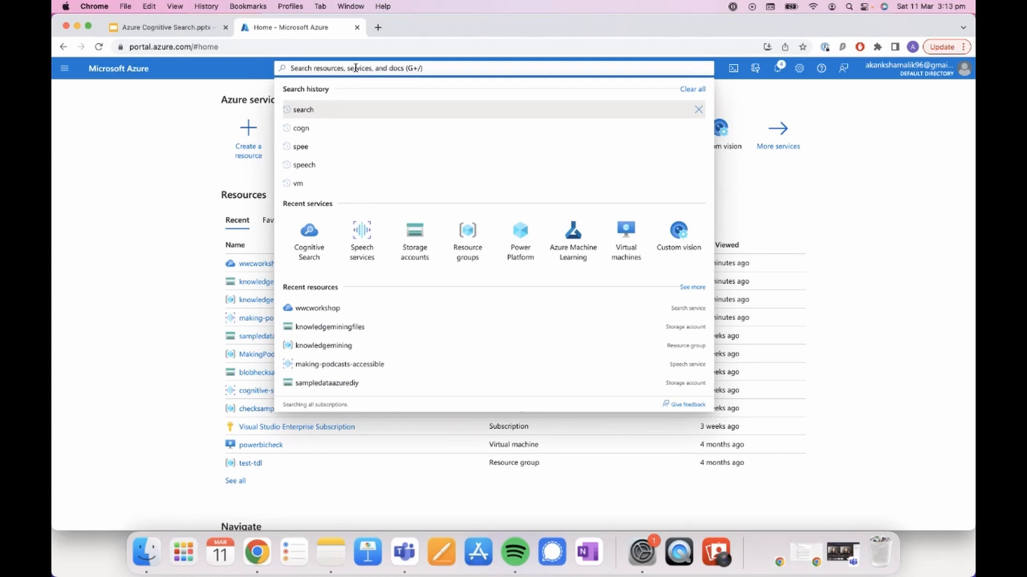
{"action": "type", "text": "search"}
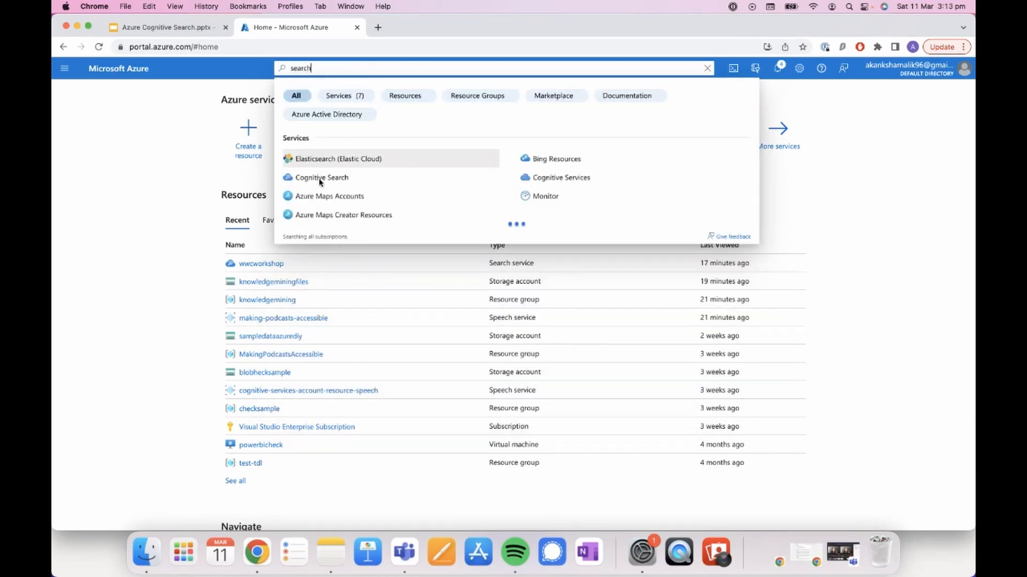
{"action": "left_click", "coordinate": [320, 181]}
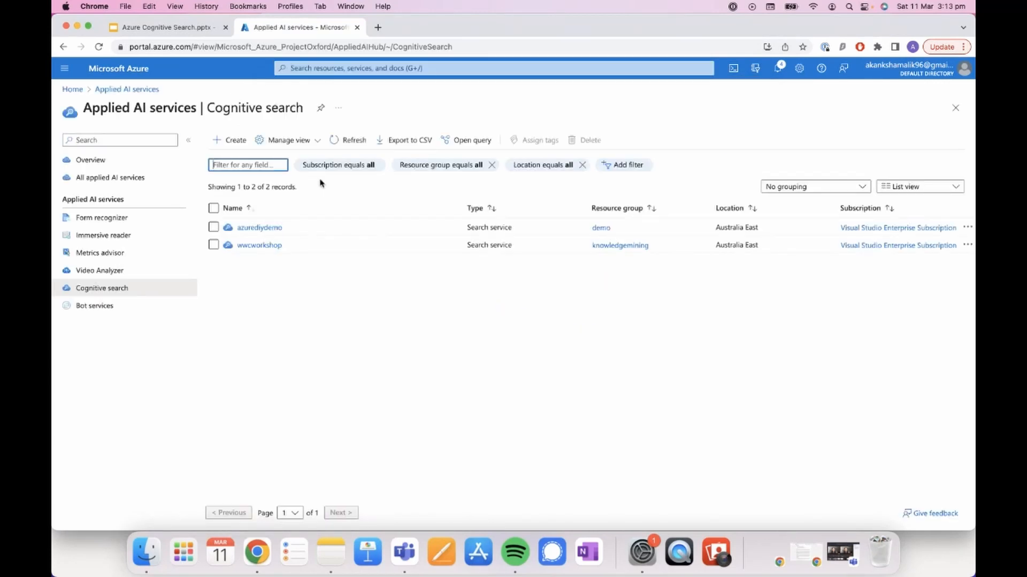
Step: Start creating a search service in the knowledgemining resource group and name it demotest
{"action": "left_click", "coordinate": [243, 149]}
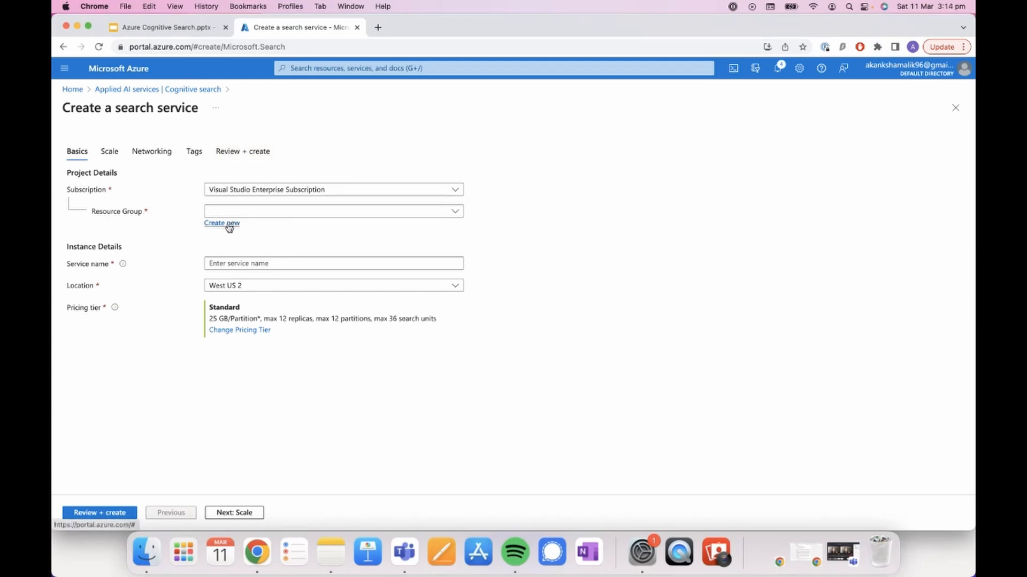
{"action": "left_click", "coordinate": [279, 212]}
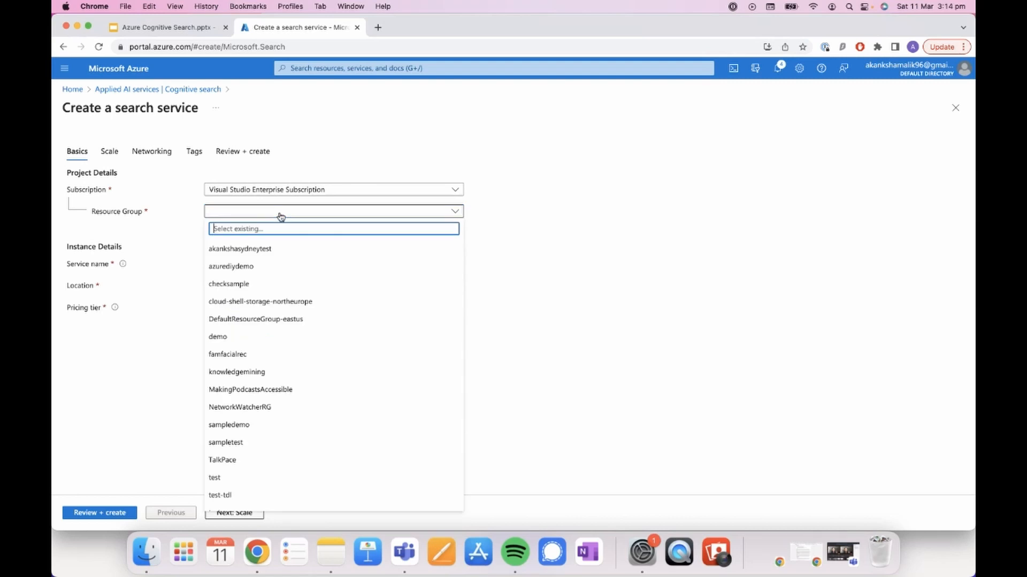
{"action": "left_click", "coordinate": [243, 372]}
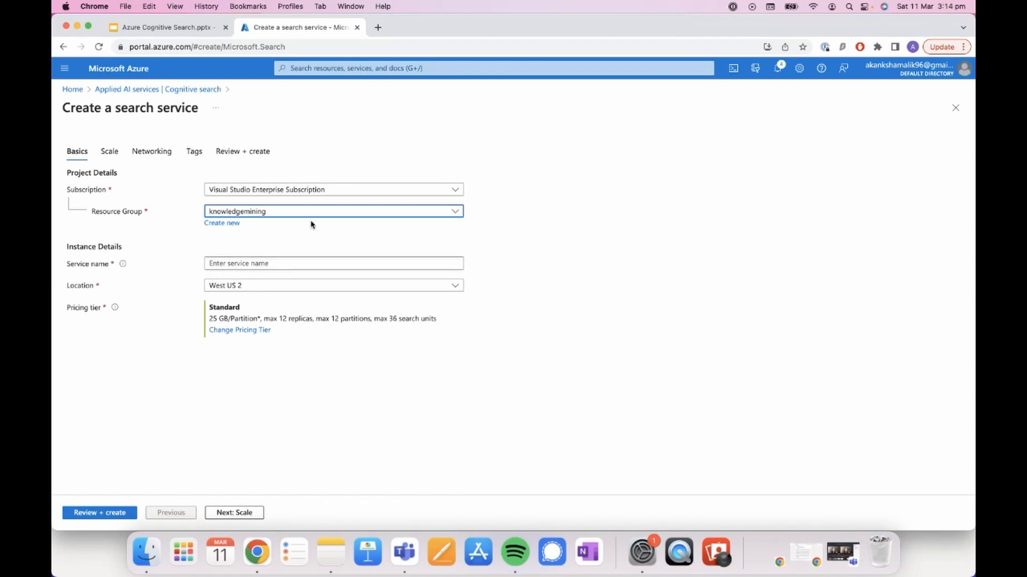
{"action": "left_click", "coordinate": [267, 265]}
{"action": "type", "text": "d"}
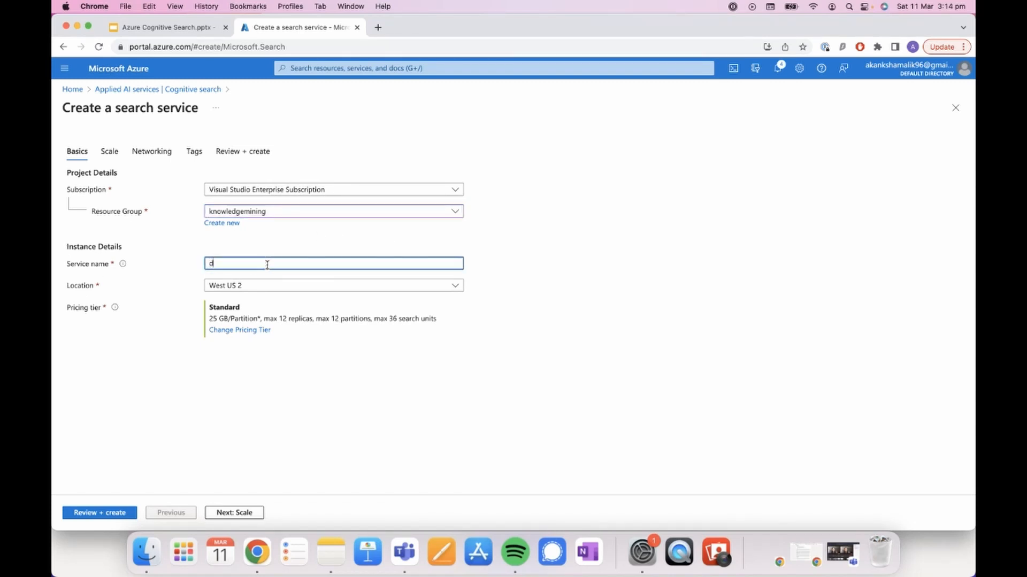
{"action": "type", "text": "emotest"}
Step: Examine the available pricing tiers for the new search service, keeping the current tier selected
{"action": "left_click", "coordinate": [233, 331]}
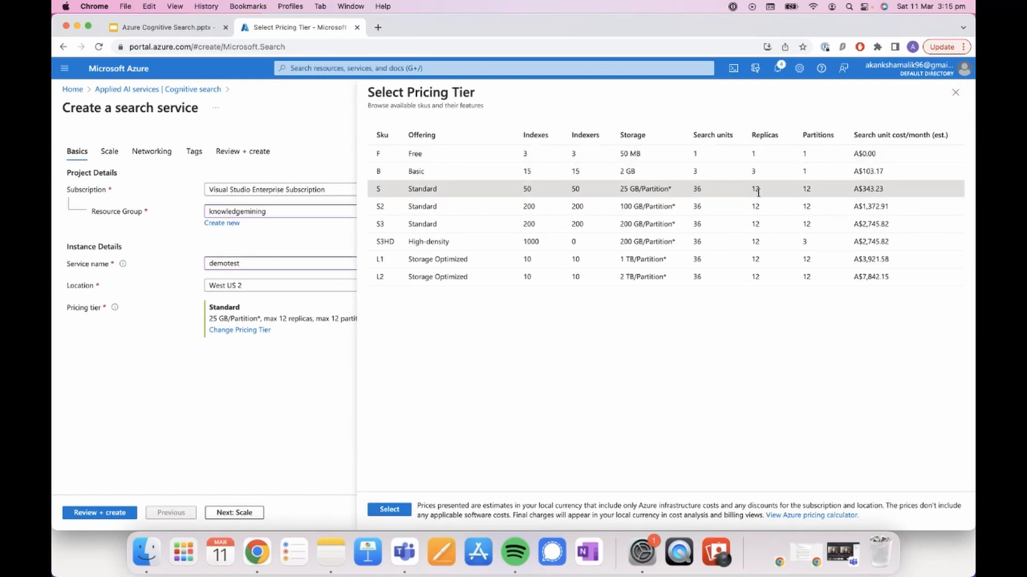
{"action": "left_click", "coordinate": [955, 93]}
Step: Scale the new search service to 3 replicas and 3 partitions
{"action": "left_click", "coordinate": [229, 513]}
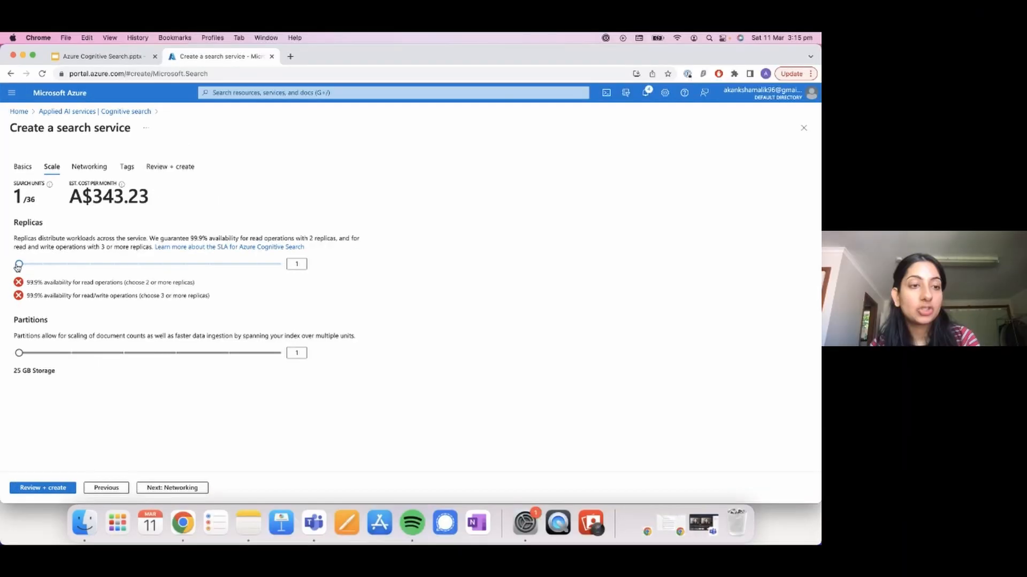
{"action": "mouse_move", "coordinate": [20, 266]}
{"action": "left_mouse_down"}
{"action": "mouse_move", "coordinate": [288, 269]}
{"action": "mouse_move", "coordinate": [18, 265]}
{"action": "left_mouse_up"}
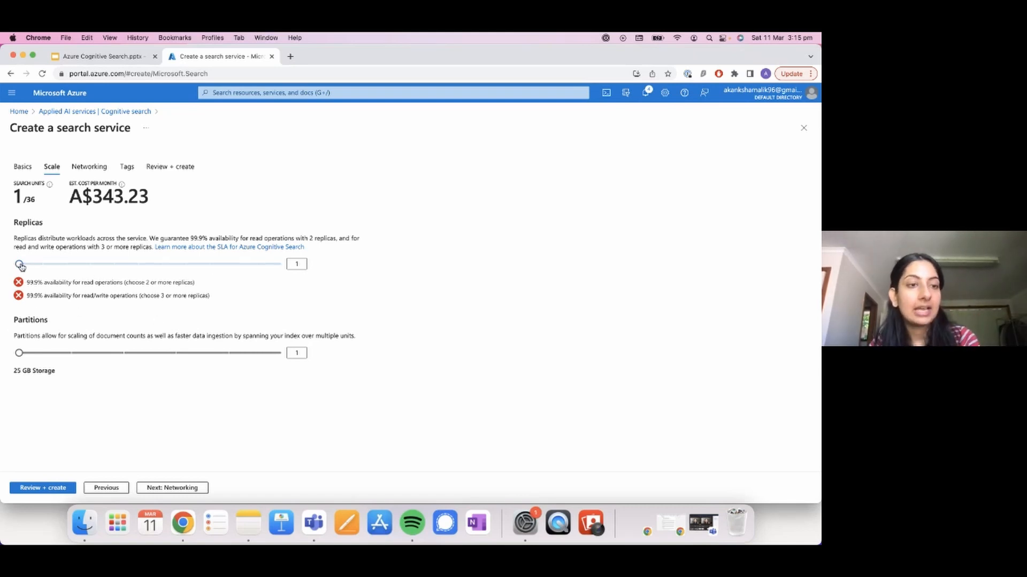
{"action": "left_click_drag", "start_coordinate": [19, 264], "coordinate": [56, 268]}
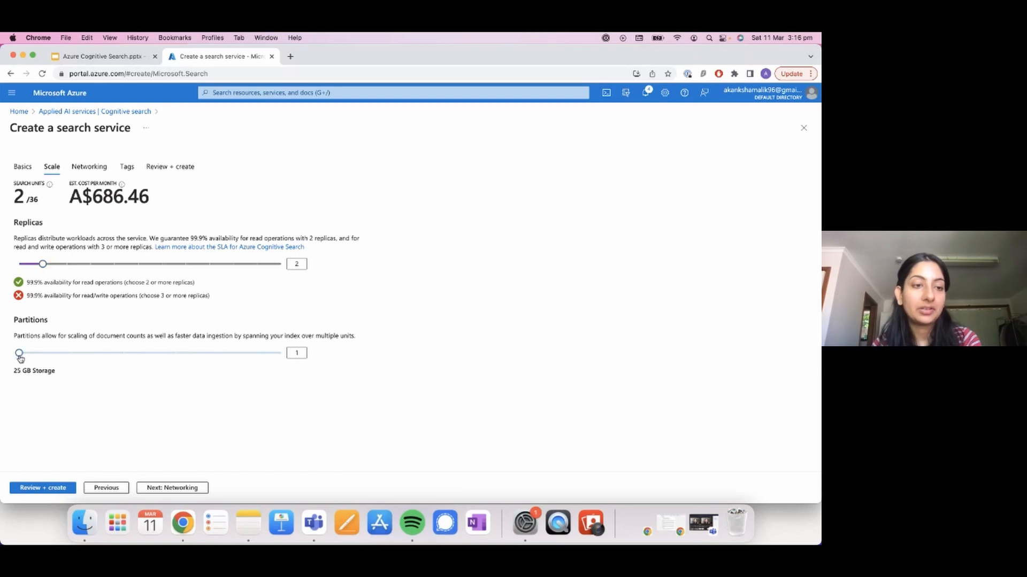
{"action": "left_click_drag", "start_coordinate": [19, 354], "coordinate": [135, 359]}
{"action": "left_click_drag", "start_coordinate": [43, 264], "coordinate": [73, 267]}
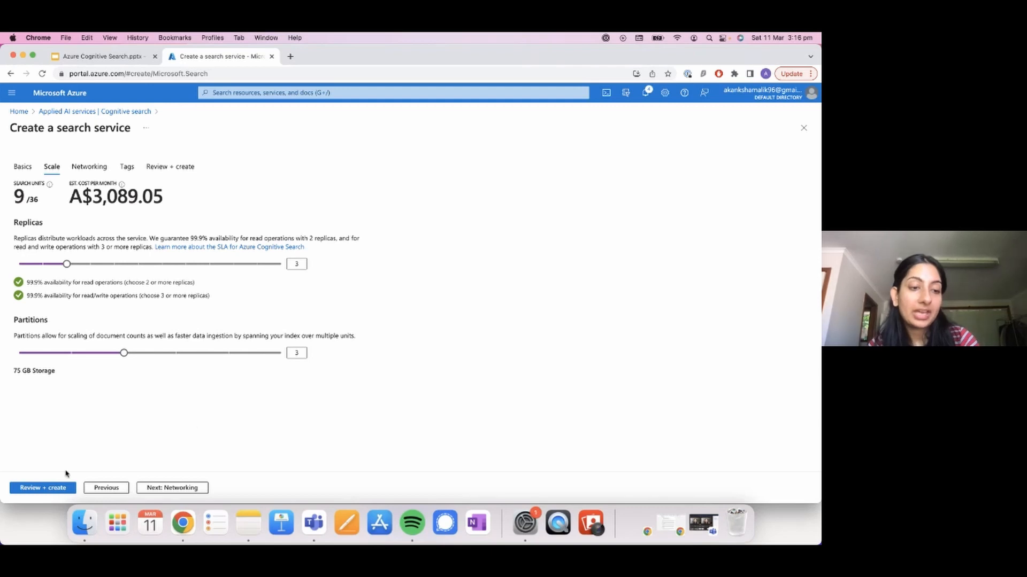
Step: Review the new search service's configuration summary and close the form without creating the service
{"action": "left_click", "coordinate": [40, 491]}
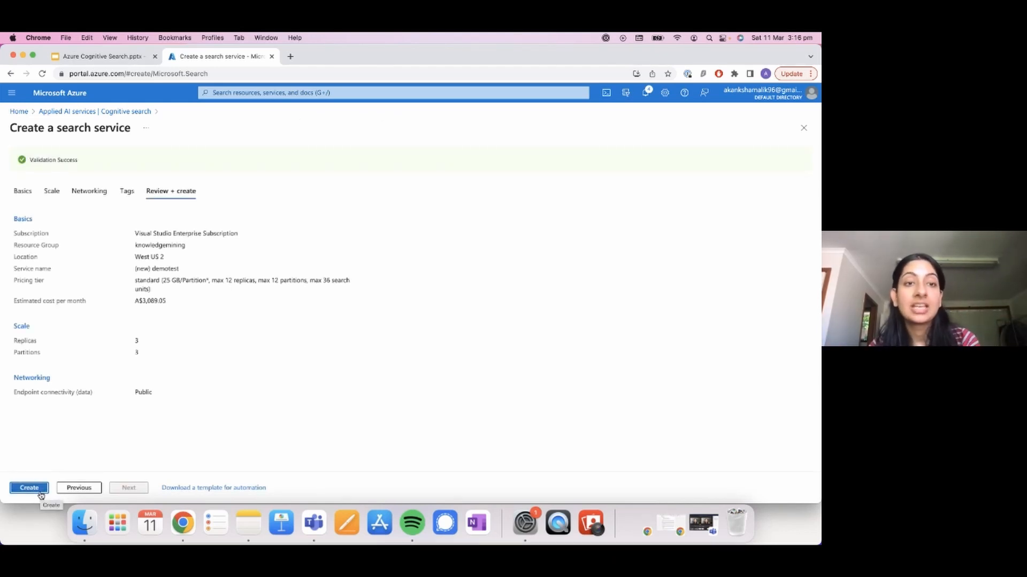
{"action": "left_click", "coordinate": [804, 130]}
Step: Open the existing wwcworkshop search service and switch to the Azure Cognitive Search presentation in Google Slides
{"action": "left_click", "coordinate": [182, 251]}
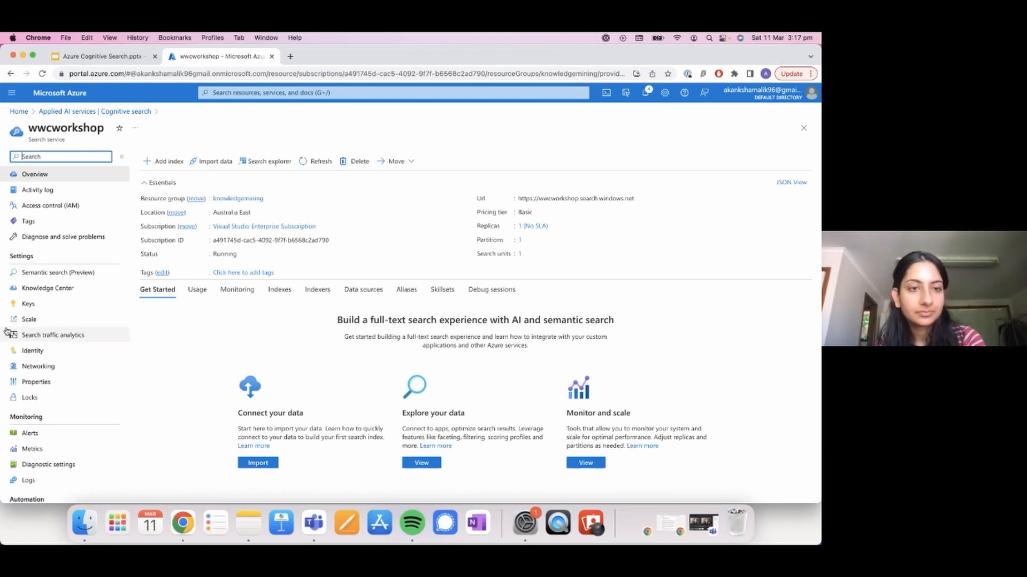
{"action": "left_click", "coordinate": [121, 55]}
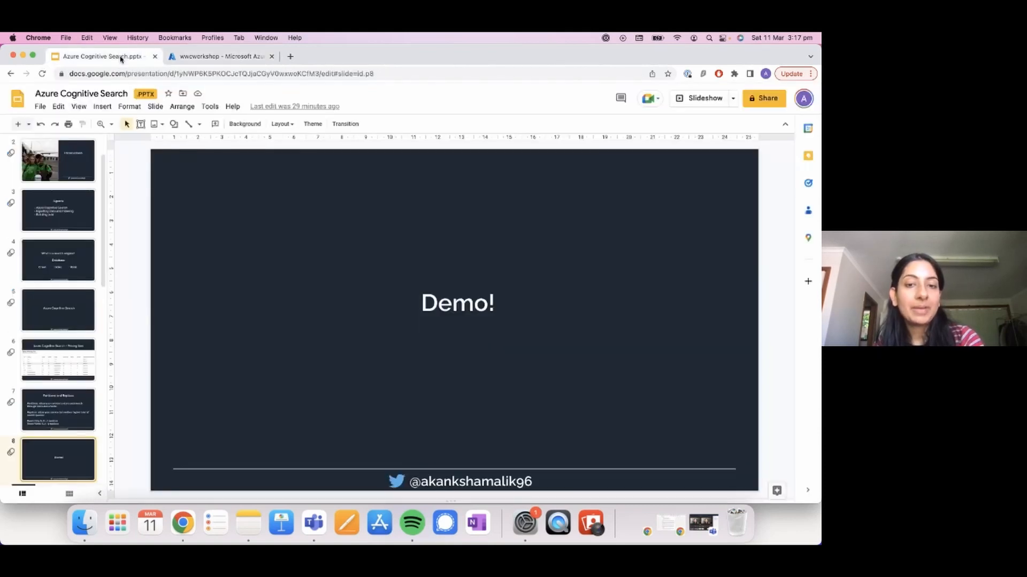
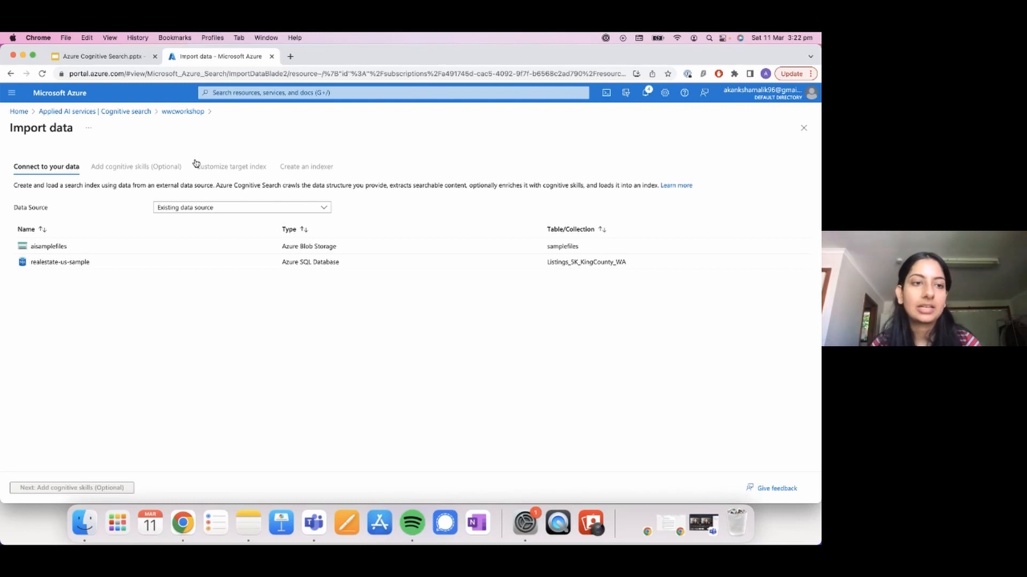
Step: Look through the available data source types and select the existing realestate-us-sample data source for the import
{"action": "left_click", "coordinate": [242, 208]}
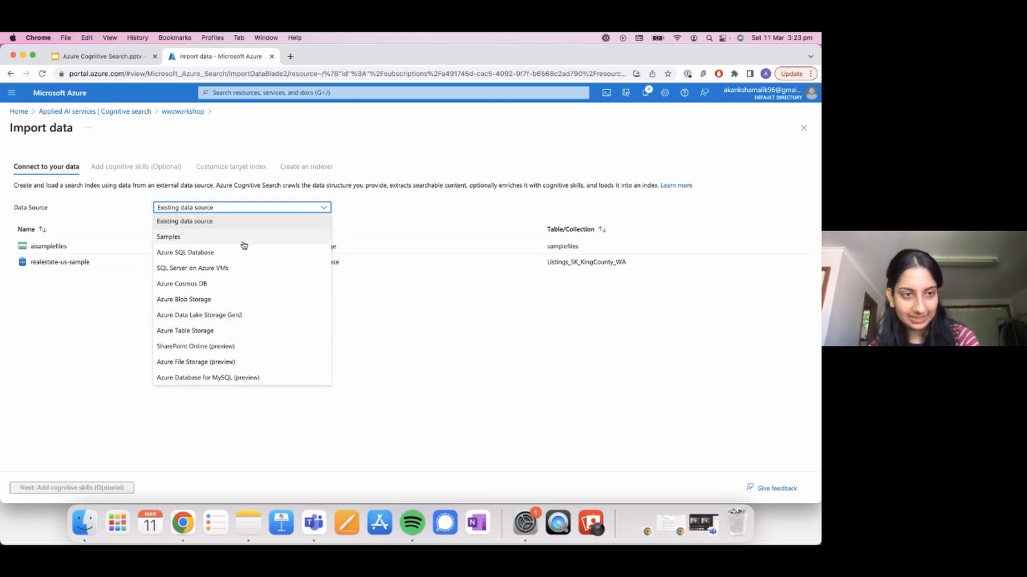
{"action": "left_click", "coordinate": [54, 290]}
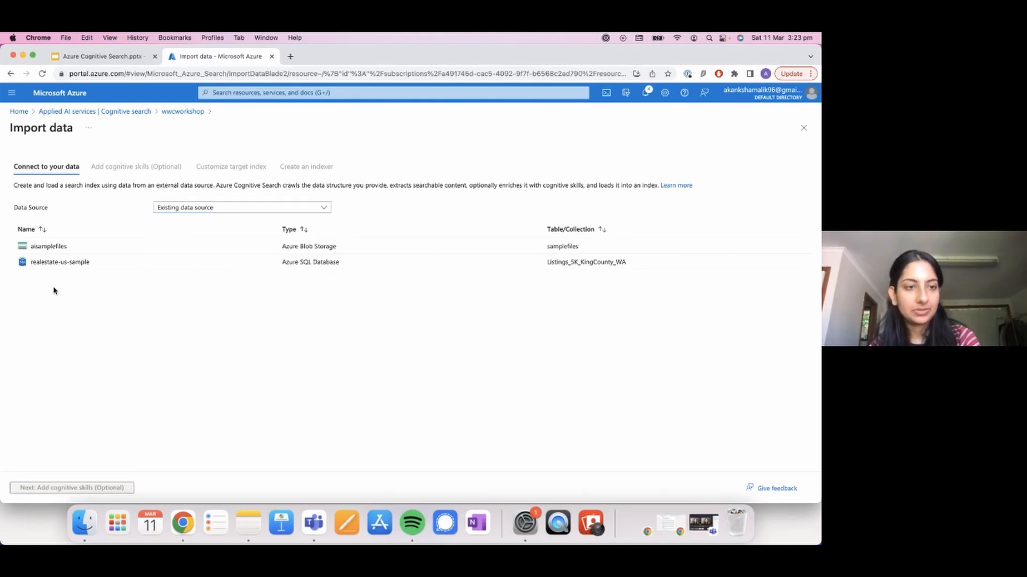
{"action": "left_click", "coordinate": [60, 262]}
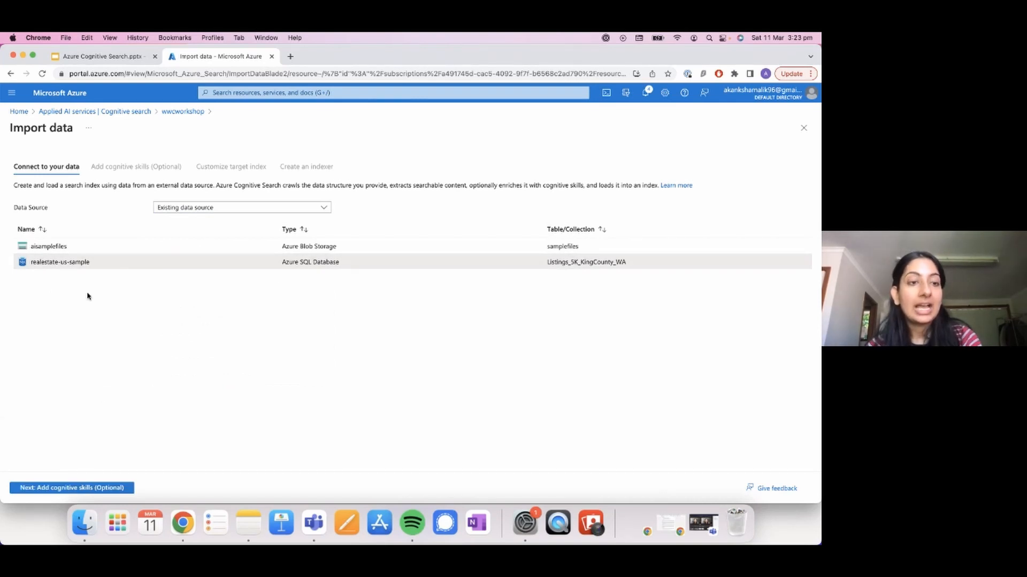
Step: Skip the optional cognitive skills and name the target index realestate-us-sample-index1
{"action": "left_click", "coordinate": [78, 488]}
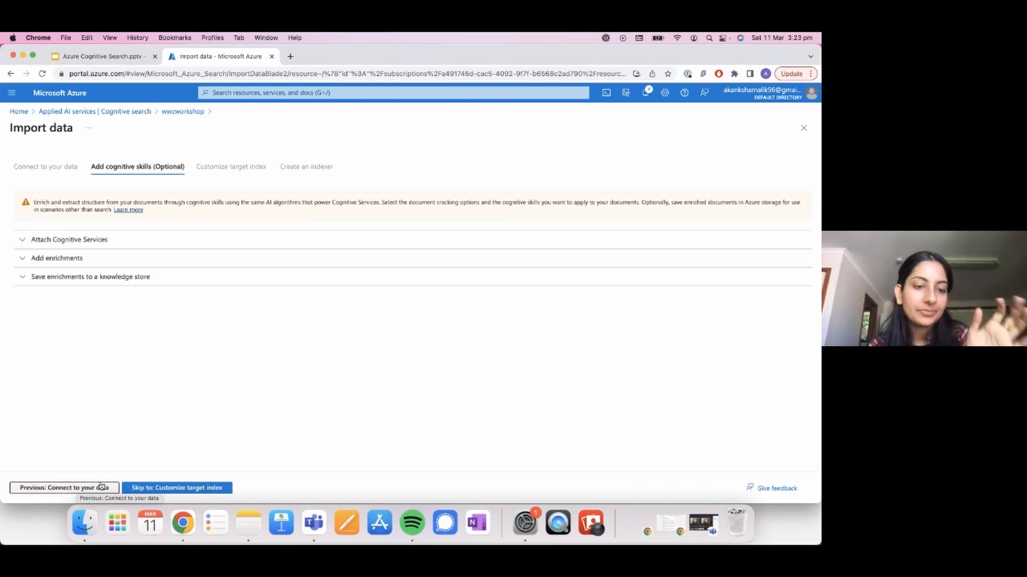
{"action": "left_click", "coordinate": [171, 489]}
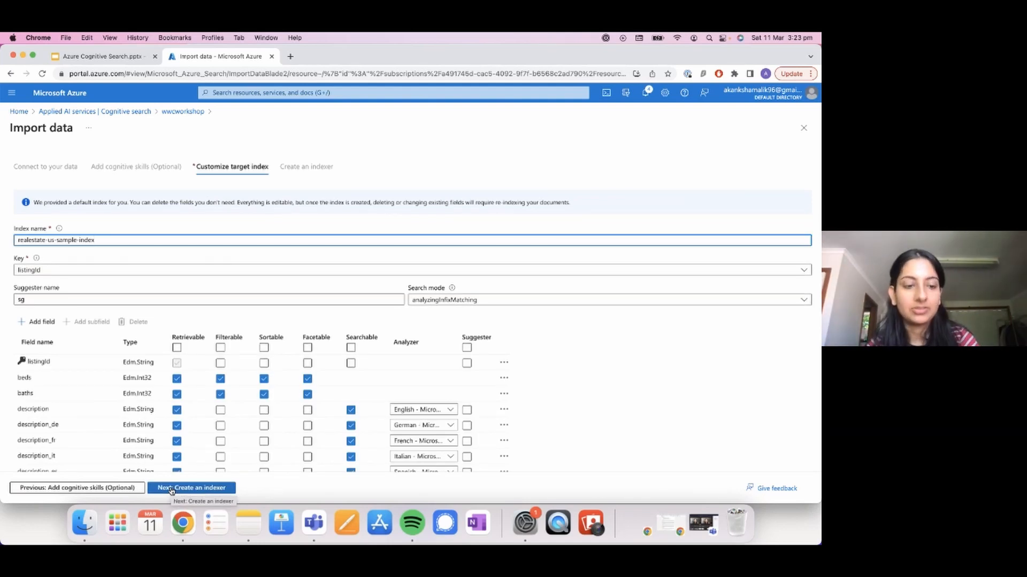
{"action": "type", "text": "1"}
Step: Examine the retrievable, filterable, sortable, facetable and searchable attributes of the target index's fields
{"action": "scroll", "coordinate": [481, 367], "scroll_direction": "down", "scroll_amount": 2}
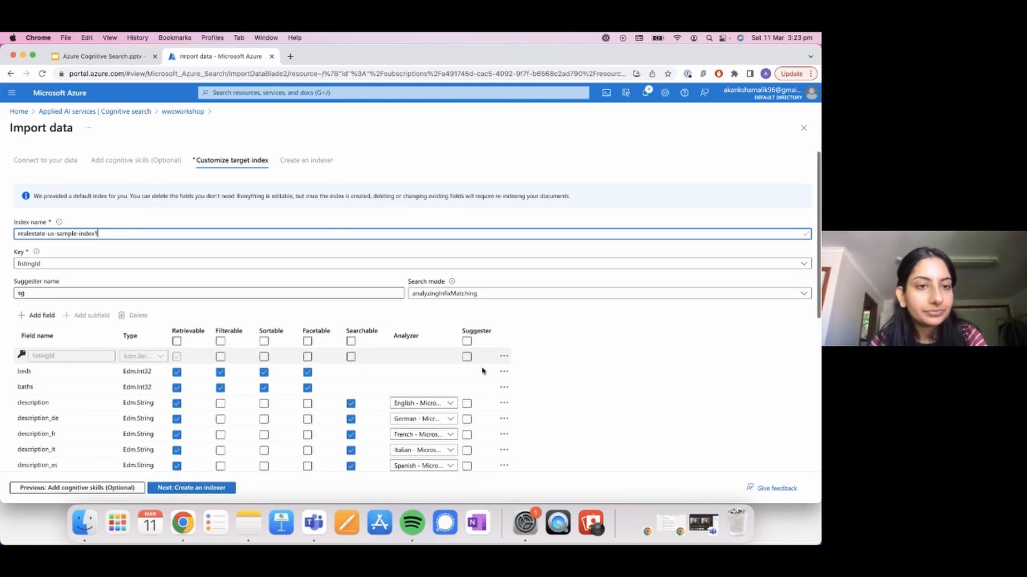
{"action": "scroll", "coordinate": [481, 366], "scroll_direction": "down", "scroll_amount": 2}
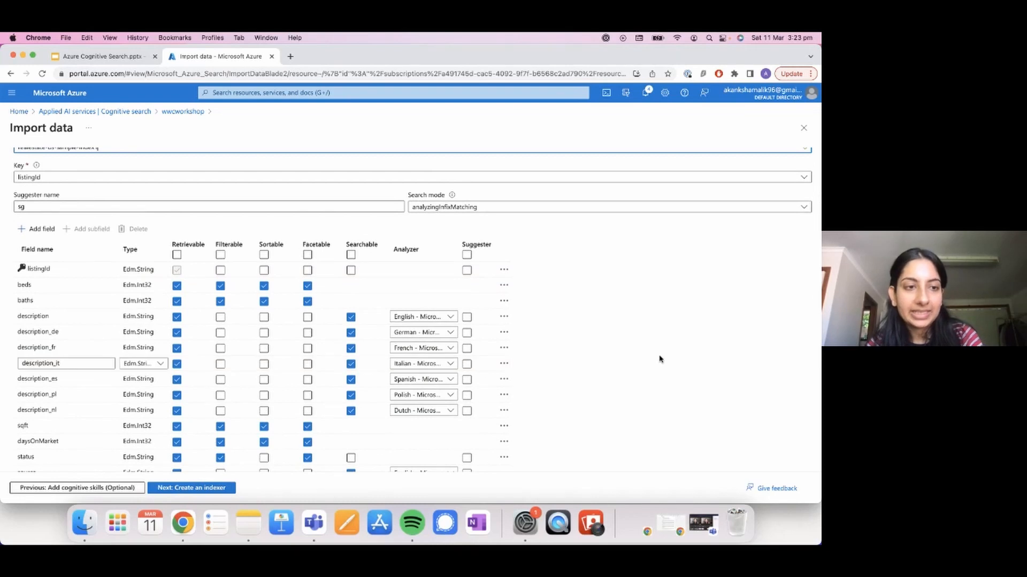
{"action": "scroll", "coordinate": [660, 359], "scroll_direction": "down", "scroll_amount": 1}
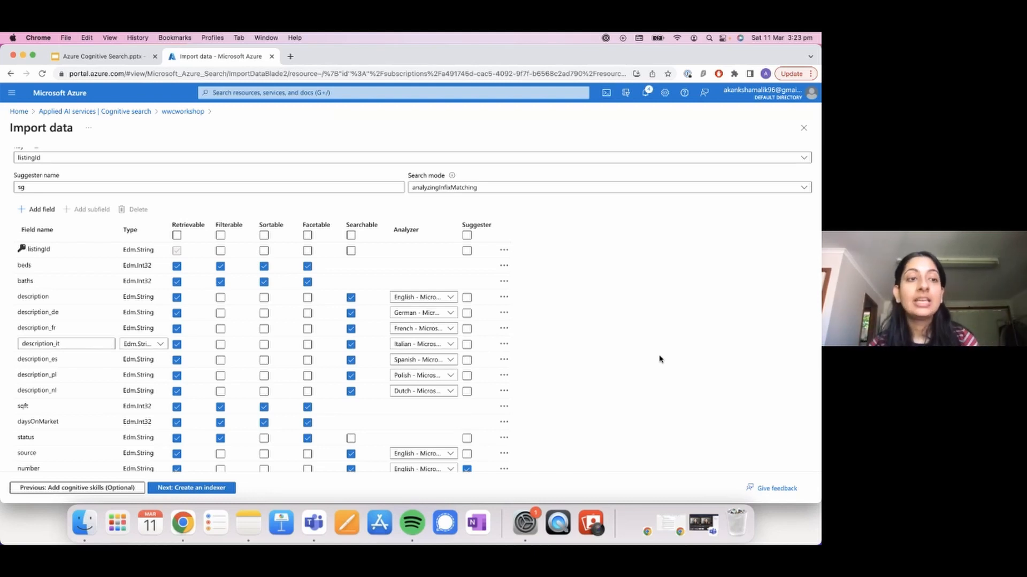
{"action": "scroll", "coordinate": [660, 359], "scroll_direction": "down", "scroll_amount": 2}
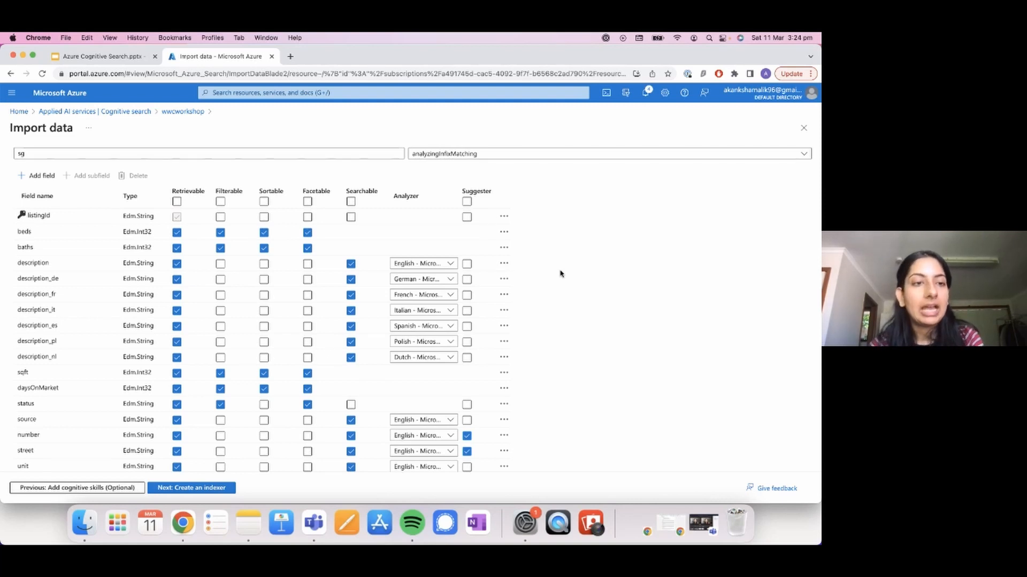
{"action": "scroll", "coordinate": [560, 274], "scroll_direction": "down", "scroll_amount": 1}
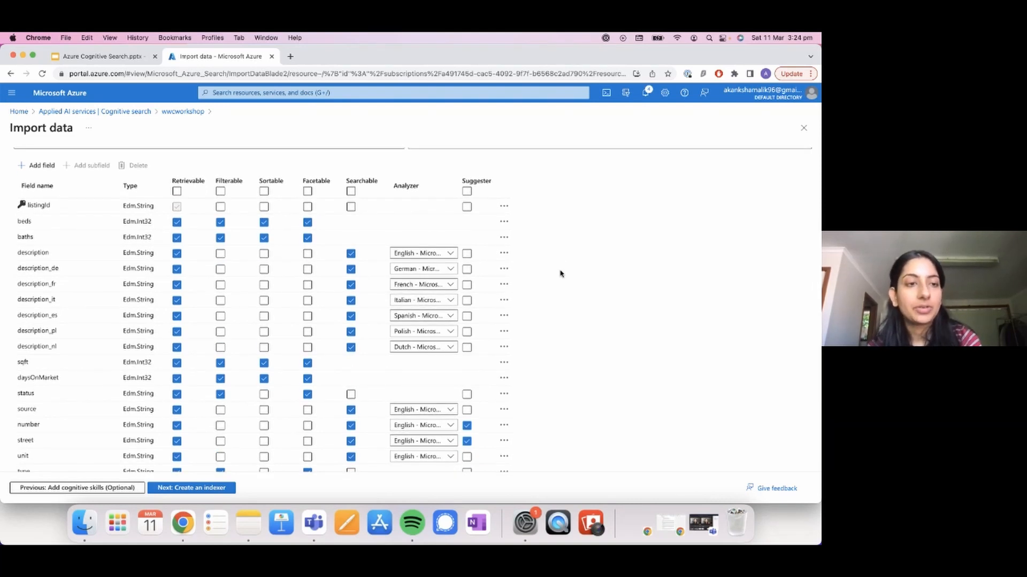
{"action": "left_click", "coordinate": [29, 237]}
{"action": "left_click", "coordinate": [181, 226]}
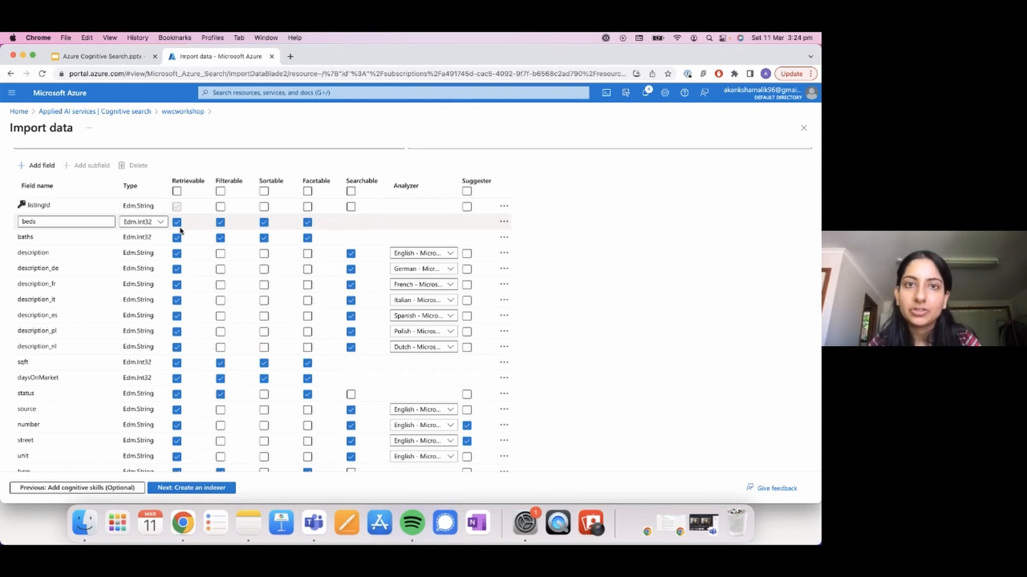
{"action": "left_click", "coordinate": [350, 237]}
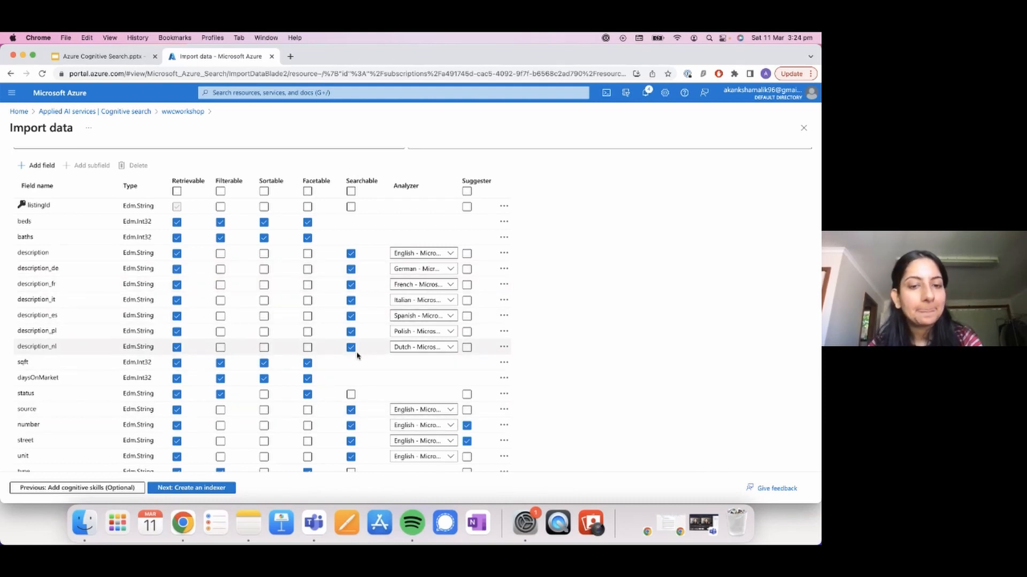
{"action": "scroll", "coordinate": [367, 386], "scroll_direction": "down", "scroll_amount": 3}
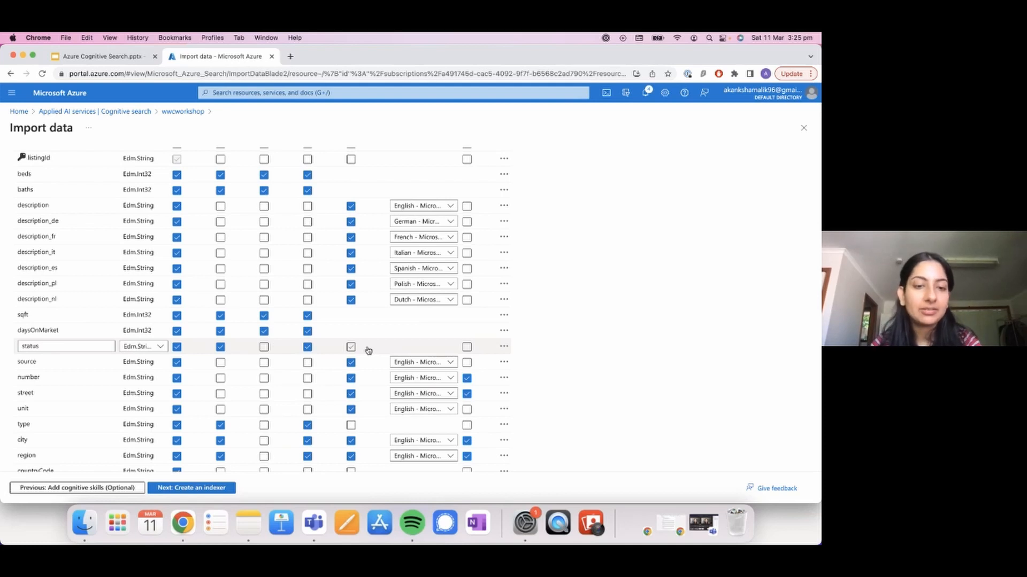
{"action": "scroll", "coordinate": [288, 388], "scroll_direction": "down", "scroll_amount": 2}
{"action": "scroll", "coordinate": [289, 388], "scroll_direction": "up", "scroll_amount": 4}
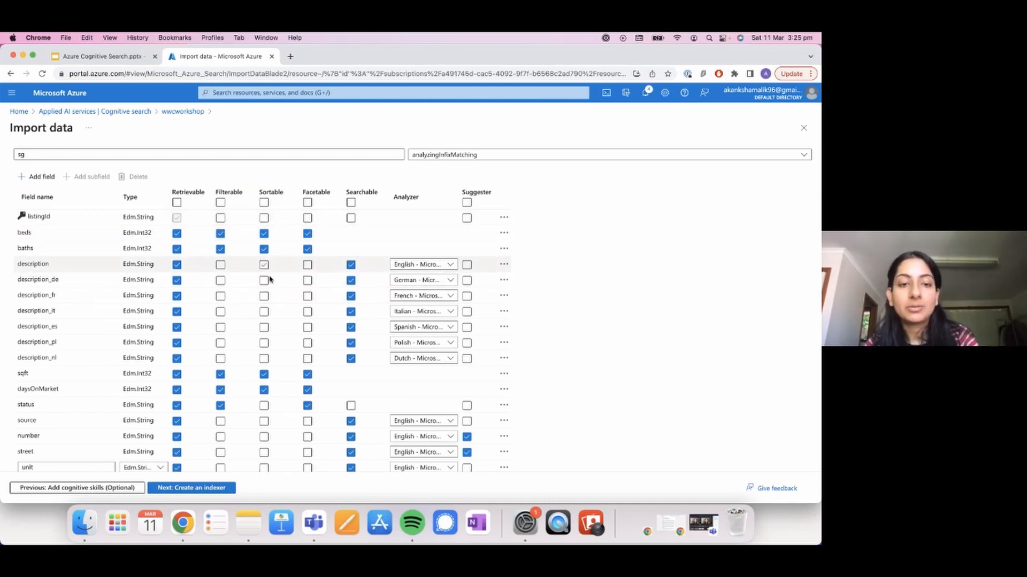
Step: Try clearing the description field's Retrievable and Searchable attributes and restore them
{"action": "scroll", "coordinate": [267, 278], "scroll_direction": "down", "scroll_amount": 1}
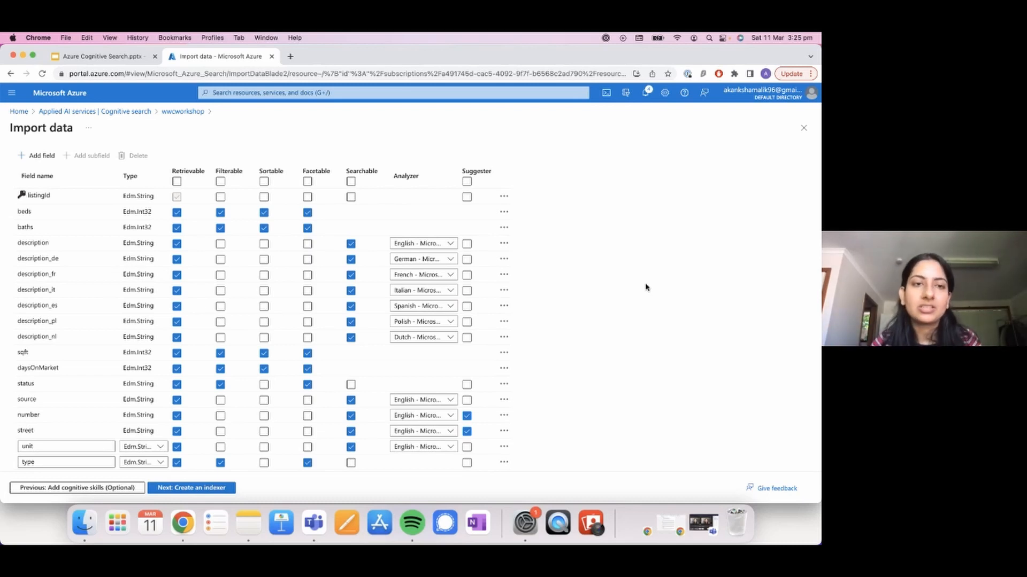
{"action": "left_click", "coordinate": [219, 230]}
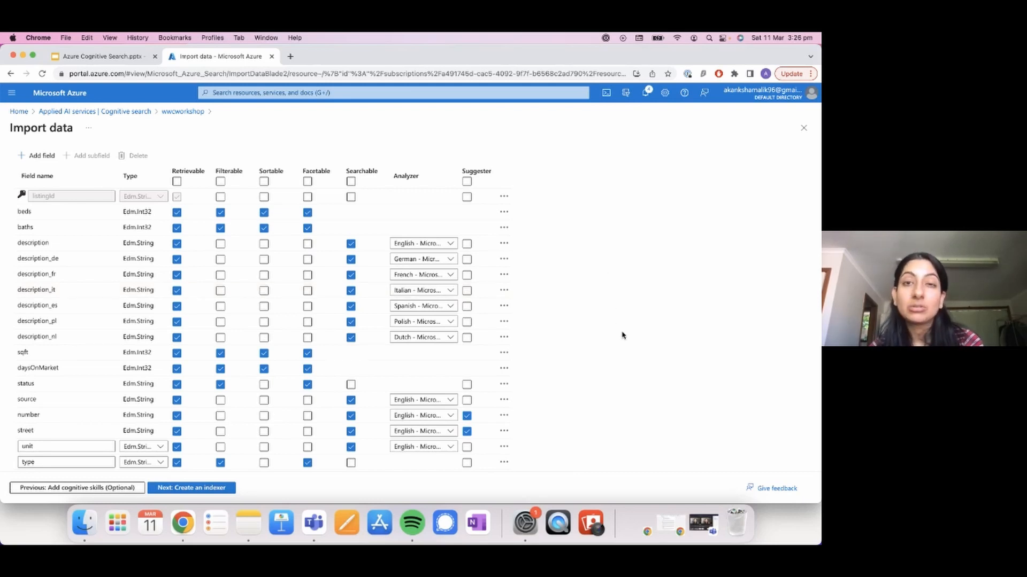
{"action": "left_click", "coordinate": [177, 244]}
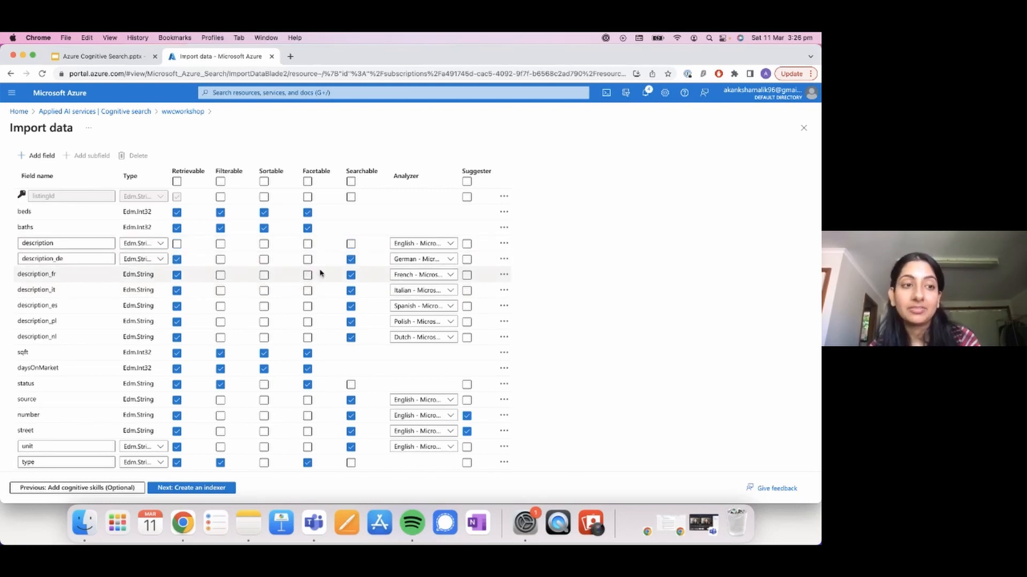
{"action": "left_click", "coordinate": [351, 244]}
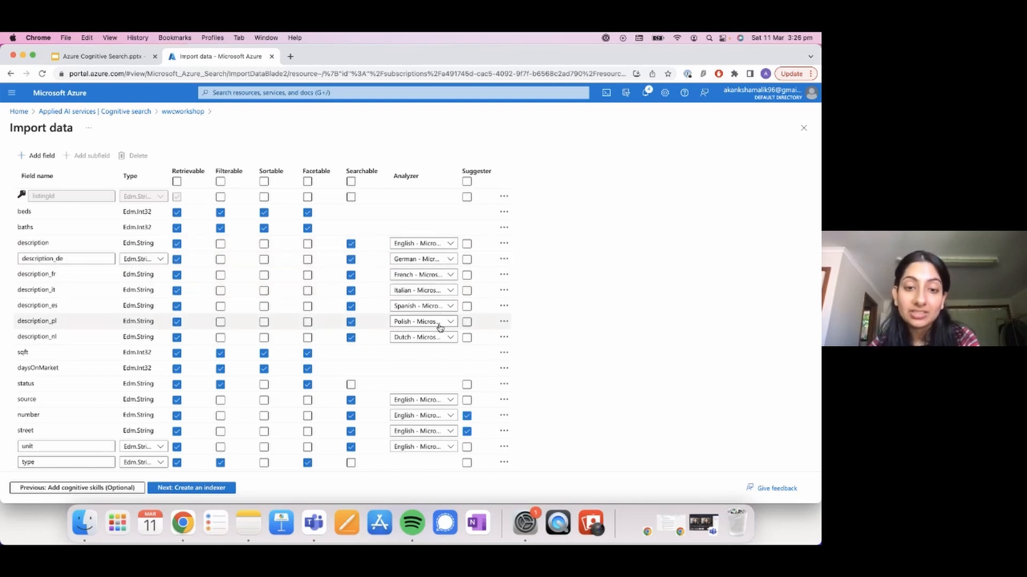
Step: Review the language analyzers, suggester options and attributes across the full field list, through to the tags field
{"action": "scroll", "coordinate": [439, 327], "scroll_direction": "down", "scroll_amount": 1}
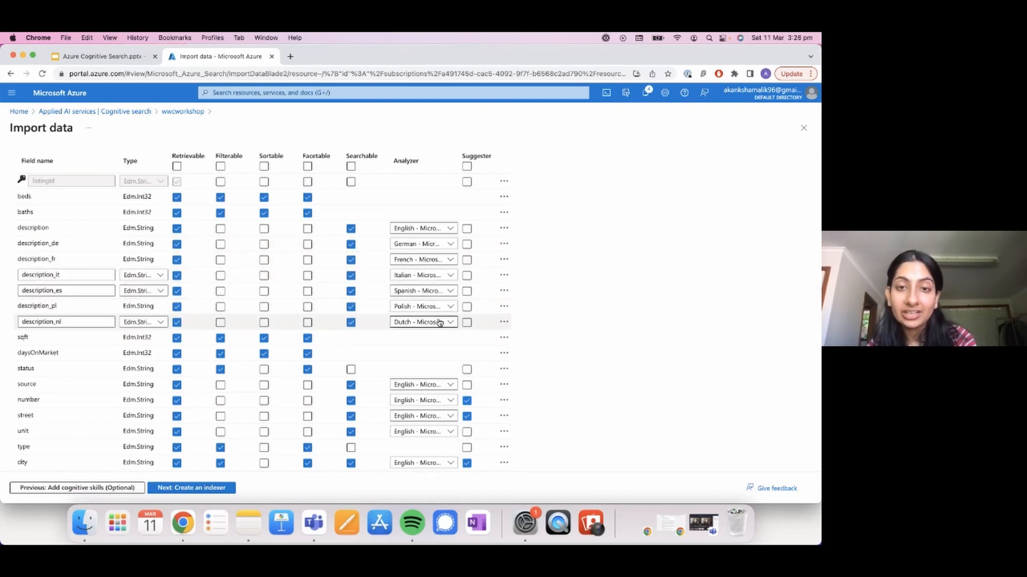
{"action": "scroll", "coordinate": [438, 320], "scroll_direction": "down", "scroll_amount": 2}
{"action": "scroll", "coordinate": [439, 322], "scroll_direction": "down", "scroll_amount": 3}
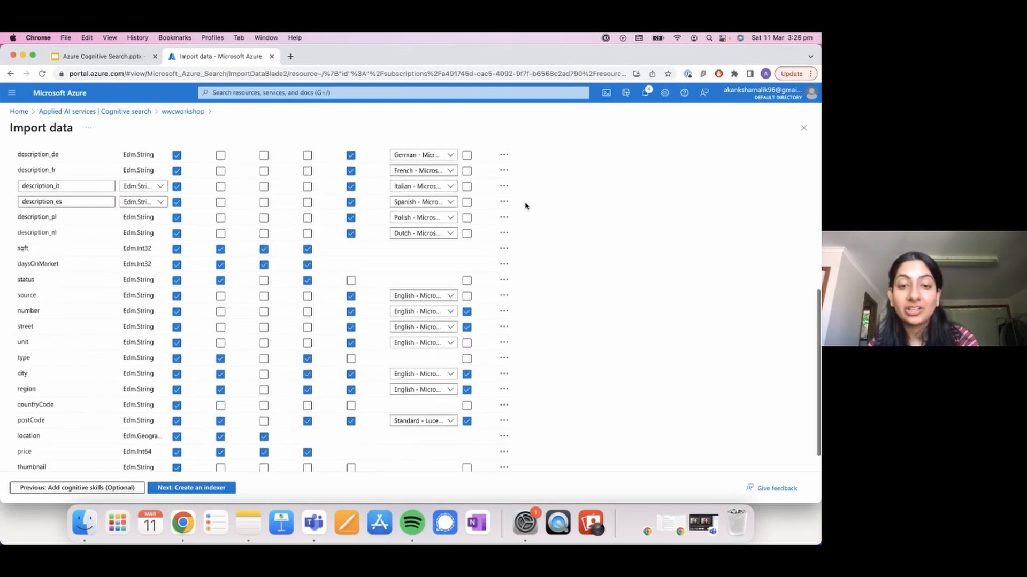
{"action": "scroll", "coordinate": [521, 211], "scroll_direction": "up", "scroll_amount": 4}
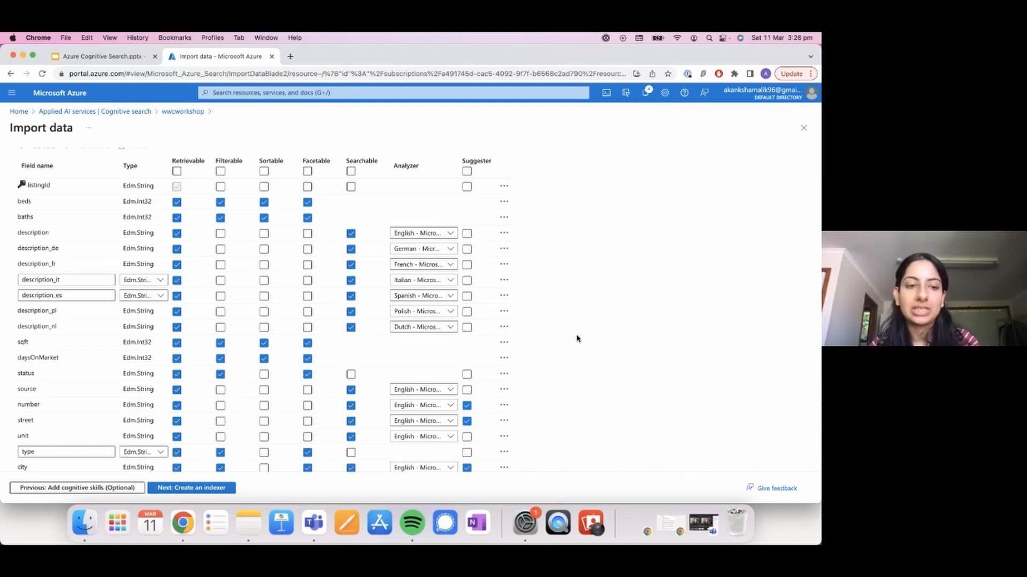
{"action": "scroll", "coordinate": [470, 374], "scroll_direction": "down", "scroll_amount": 2}
{"action": "scroll", "coordinate": [321, 375], "scroll_direction": "up", "scroll_amount": 5}
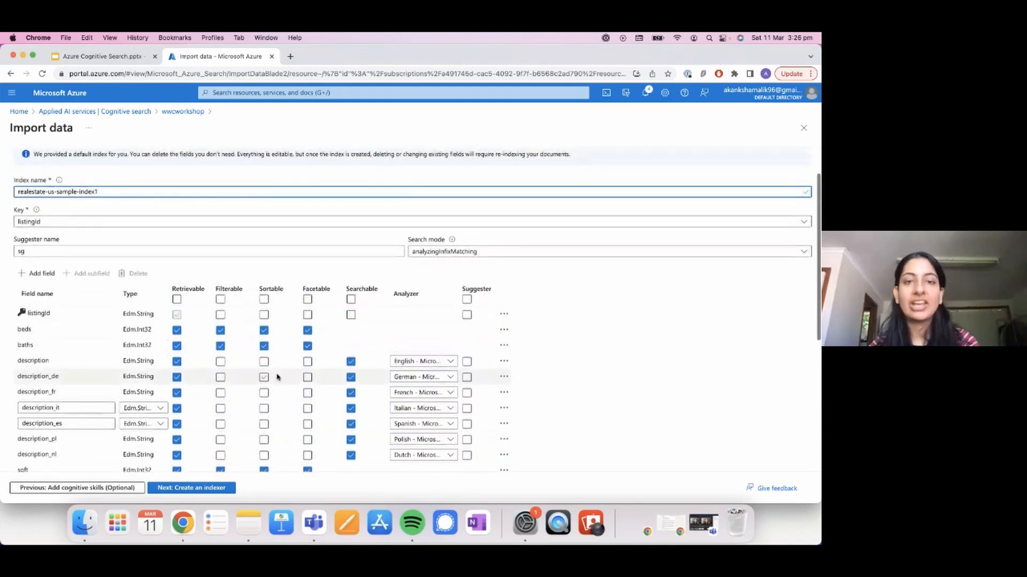
{"action": "scroll", "coordinate": [277, 377], "scroll_direction": "down", "scroll_amount": 3}
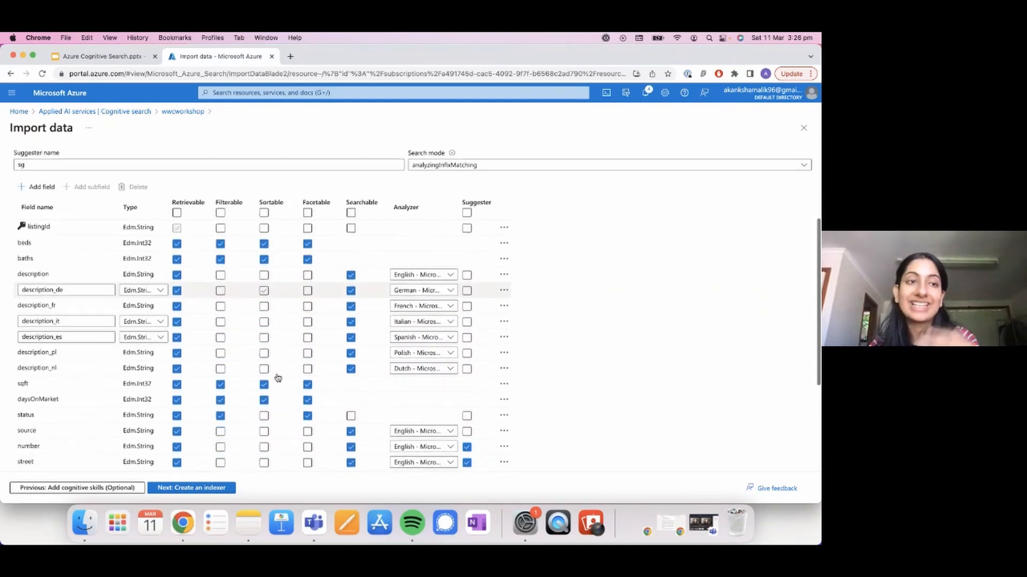
{"action": "scroll", "coordinate": [278, 378], "scroll_direction": "down", "scroll_amount": 2}
{"action": "scroll", "coordinate": [310, 377], "scroll_direction": "down", "scroll_amount": 4}
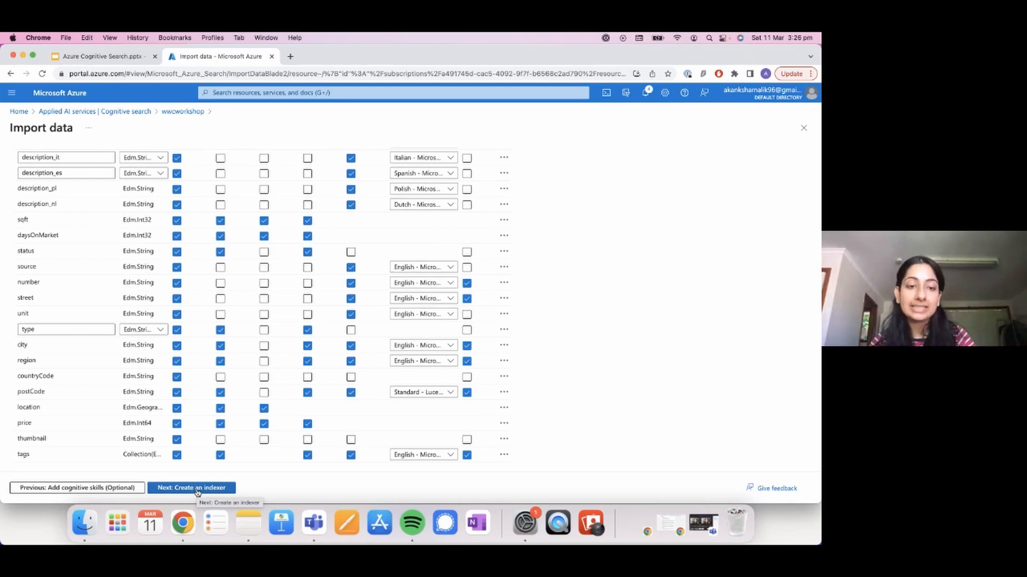
Step: Continue to the indexer settings and close the data import without submitting it
{"action": "left_click", "coordinate": [197, 489]}
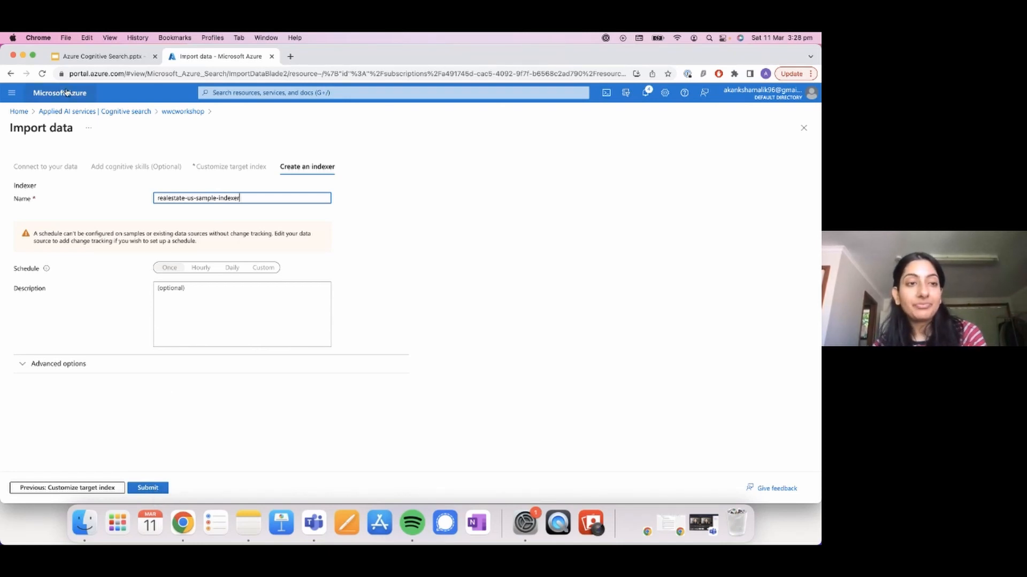
{"action": "left_click", "coordinate": [804, 129]}
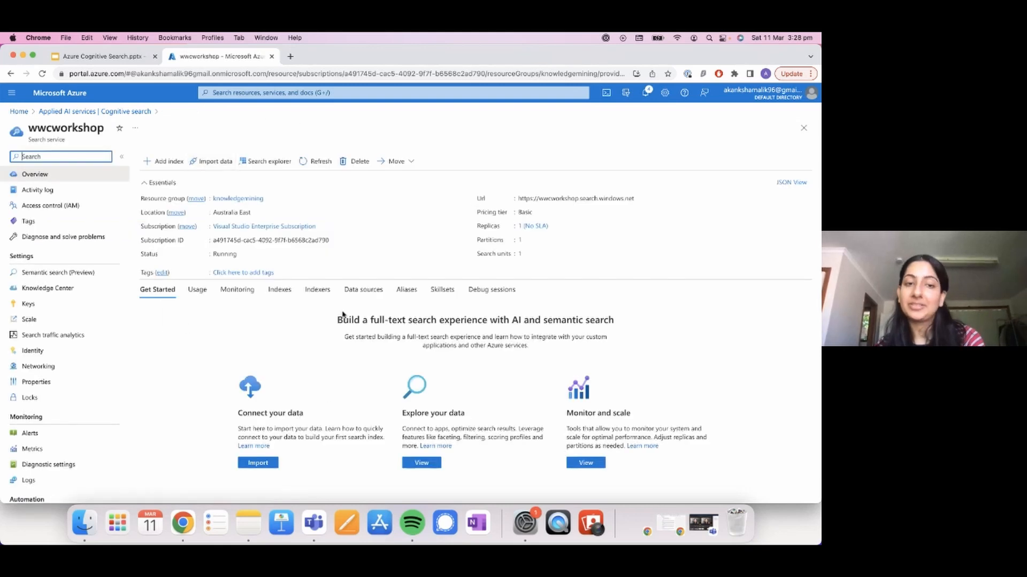
Step: Open the existing realestate-us-sample-index of the wwcworkshop service and run the query "pool" on it
{"action": "left_click", "coordinate": [280, 292]}
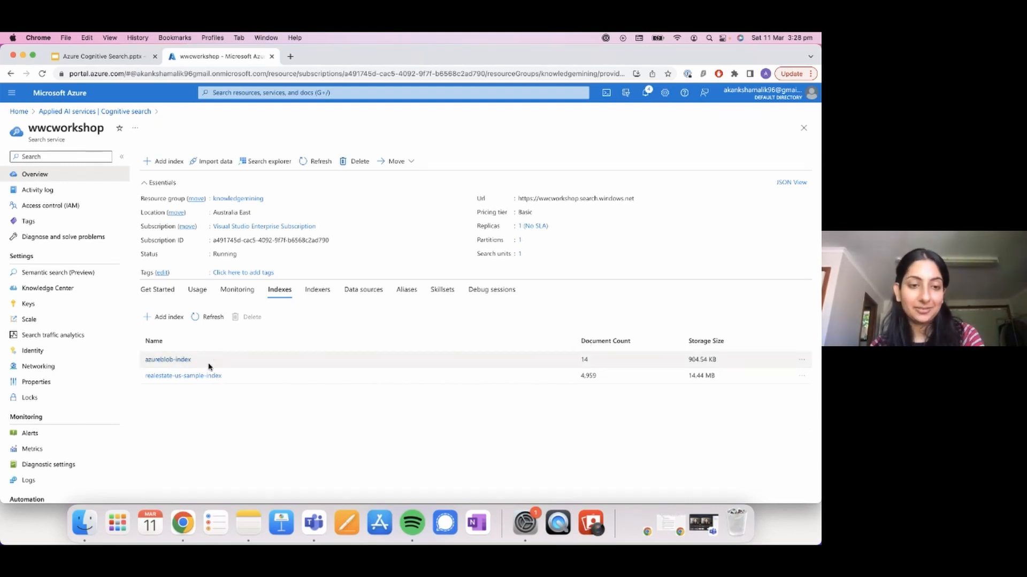
{"action": "left_click", "coordinate": [184, 376]}
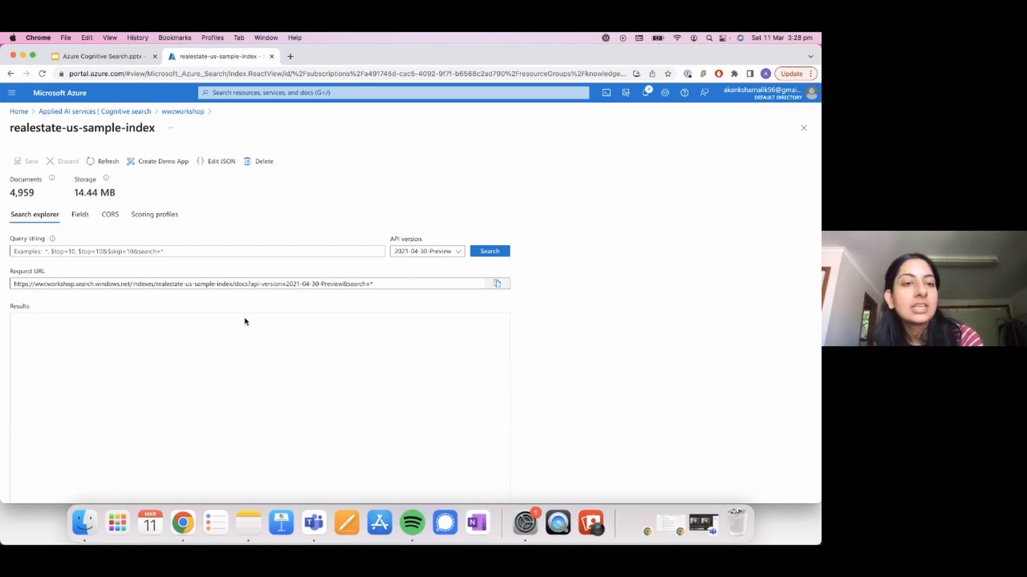
{"action": "left_click", "coordinate": [165, 253]}
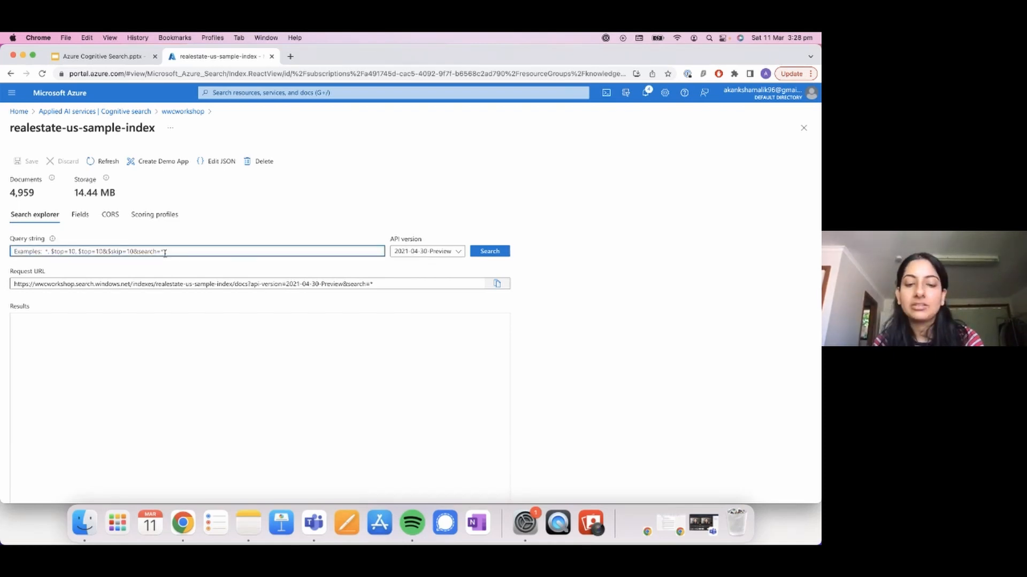
{"action": "type", "text": "pool"}
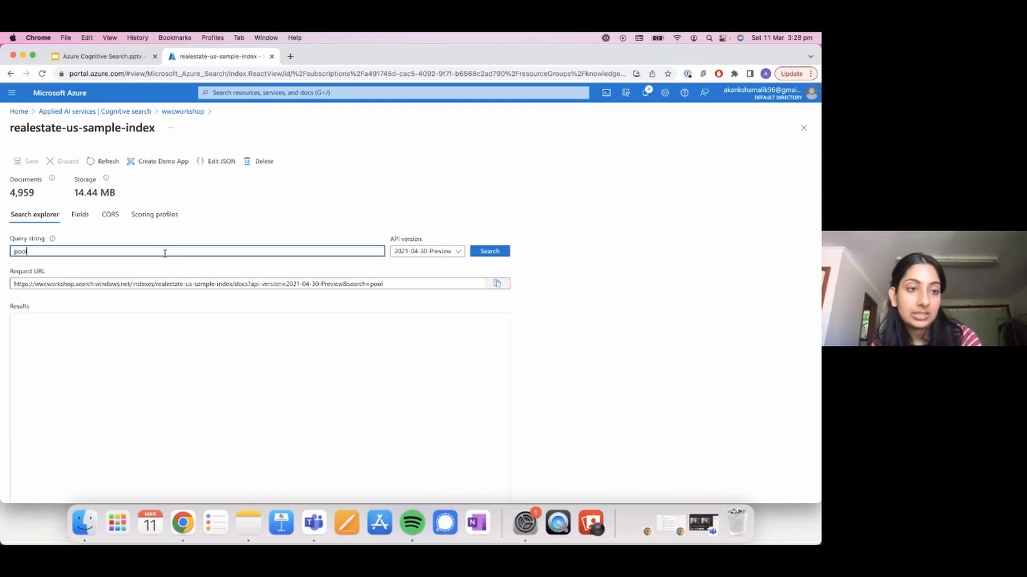
{"action": "left_click", "coordinate": [485, 254]}
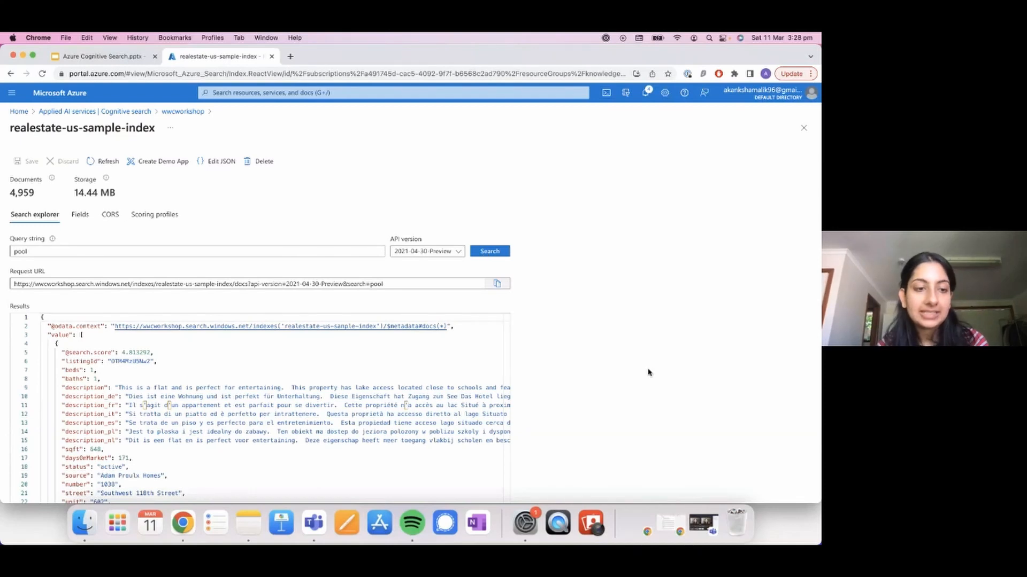
Step: Examine the first pool result's JSON, including its search score and the descriptions in several languages
{"action": "scroll", "coordinate": [648, 372], "scroll_direction": "down", "scroll_amount": 2}
{"action": "scroll", "coordinate": [649, 371], "scroll_direction": "down", "scroll_amount": 2}
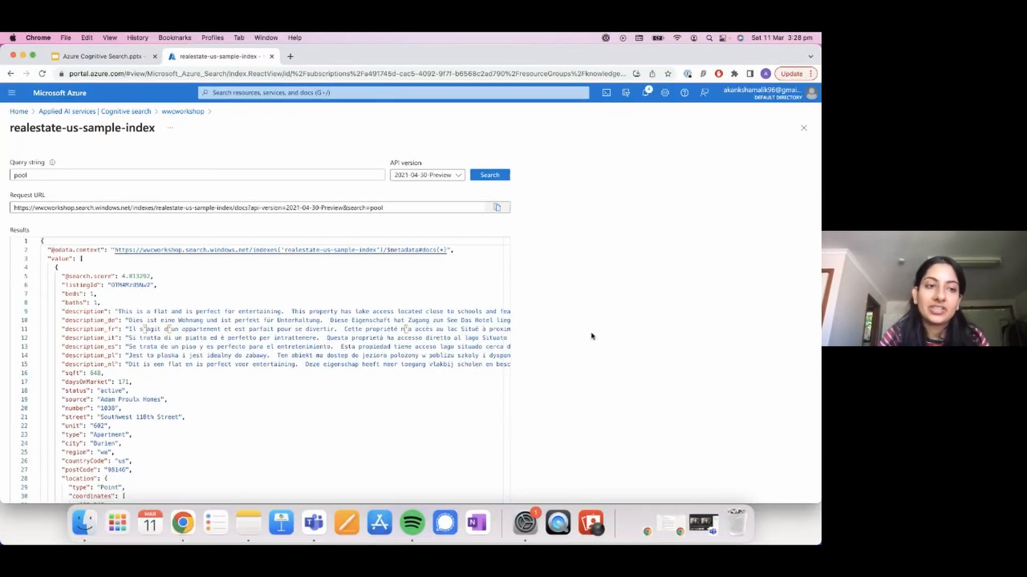
{"action": "left_click", "coordinate": [64, 276]}
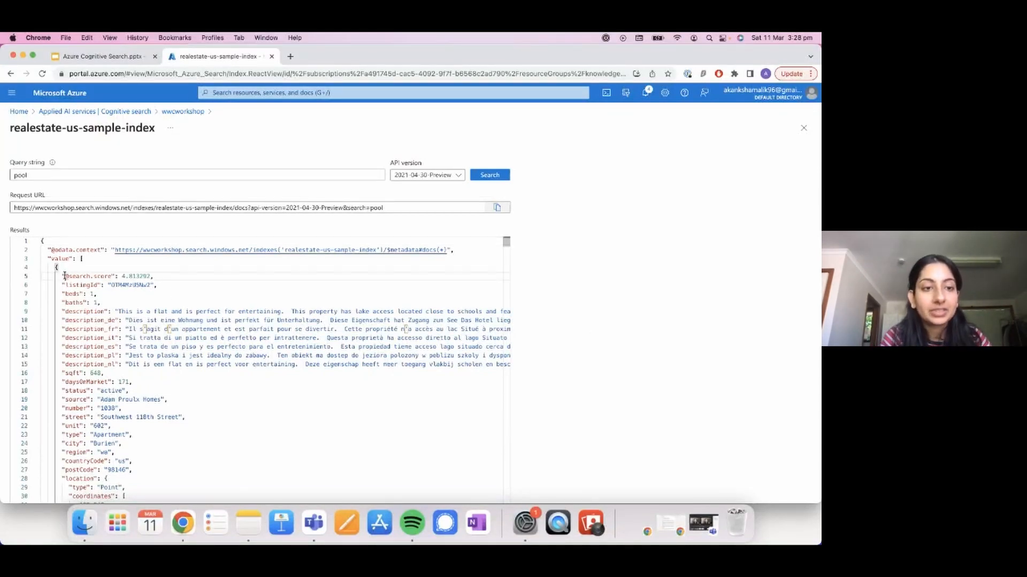
{"action": "left_click_drag", "start_coordinate": [64, 276], "coordinate": [155, 276]}
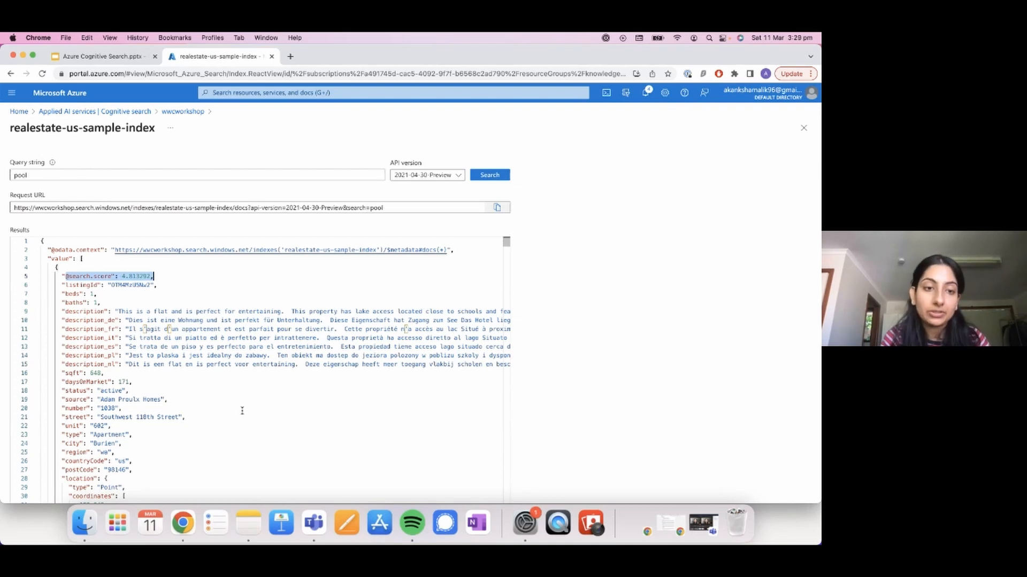
{"action": "left_click", "coordinate": [164, 346]}
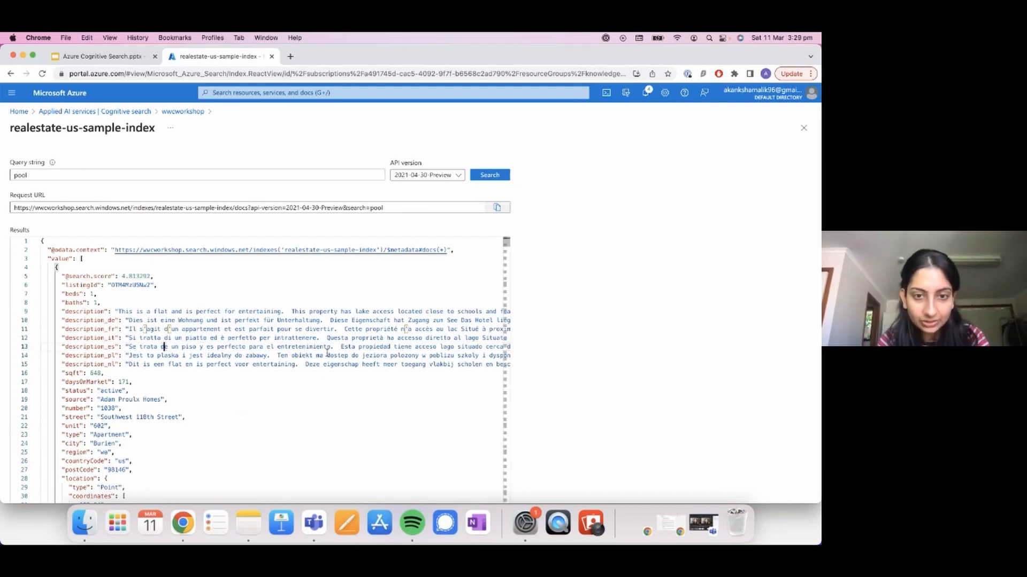
Step: Read the full English, German, French and other language descriptions of the first pool result to compare how each mentions the pool
{"action": "left_click", "coordinate": [194, 320]}
{"action": "scroll", "coordinate": [196, 318], "scroll_direction": "right", "scroll_amount": 4}
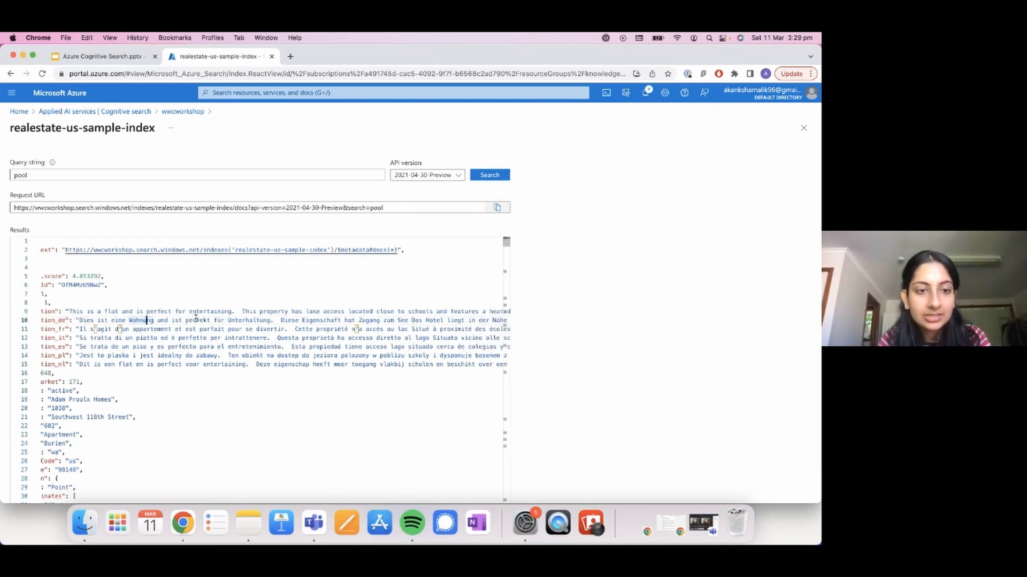
{"action": "scroll", "coordinate": [195, 318], "scroll_direction": "left", "scroll_amount": 5}
{"action": "scroll", "coordinate": [196, 318], "scroll_direction": "right", "scroll_amount": 2}
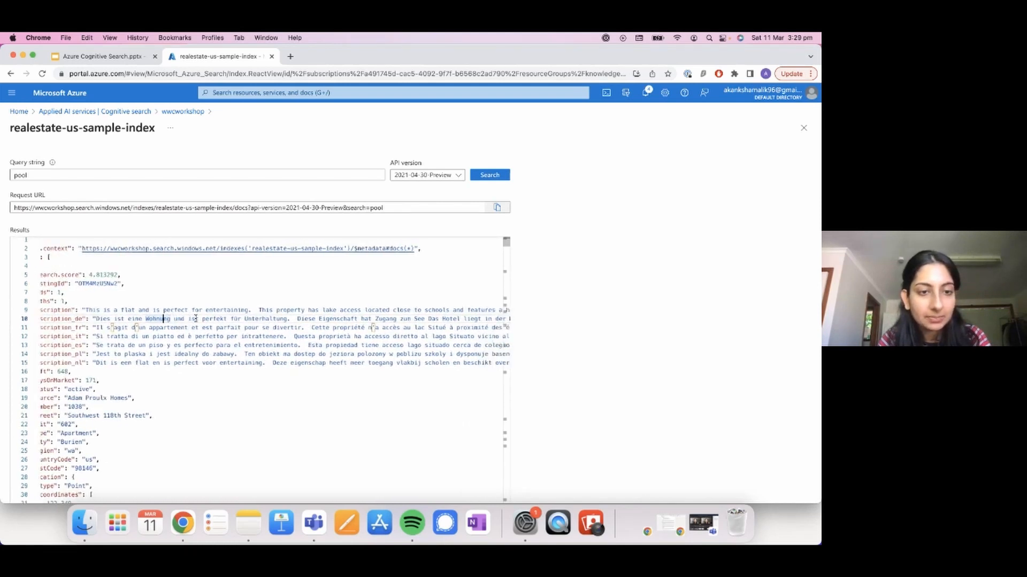
{"action": "scroll", "coordinate": [196, 319], "scroll_direction": "right", "scroll_amount": 10}
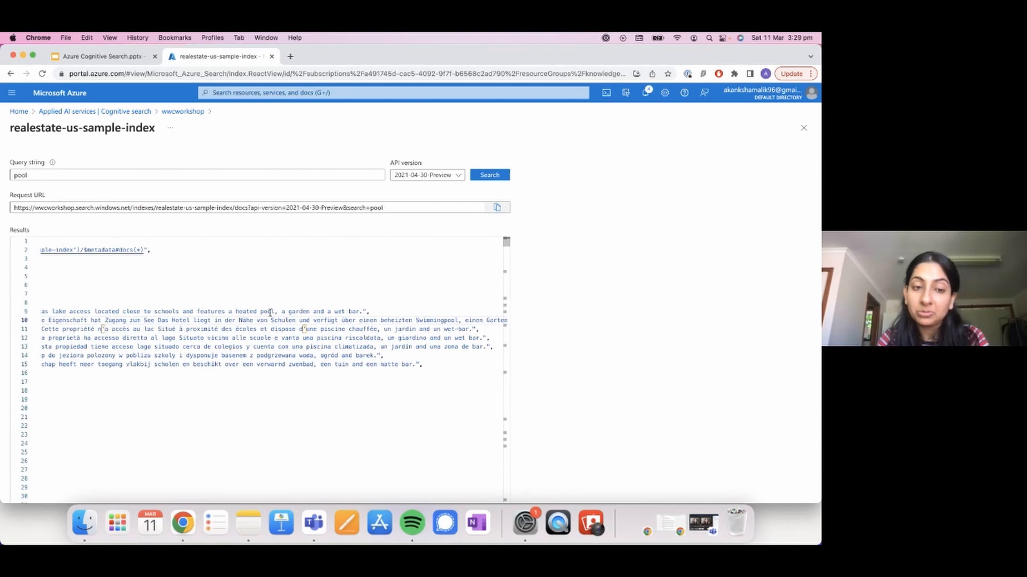
{"action": "scroll", "coordinate": [271, 313], "scroll_direction": "left", "scroll_amount": 10}
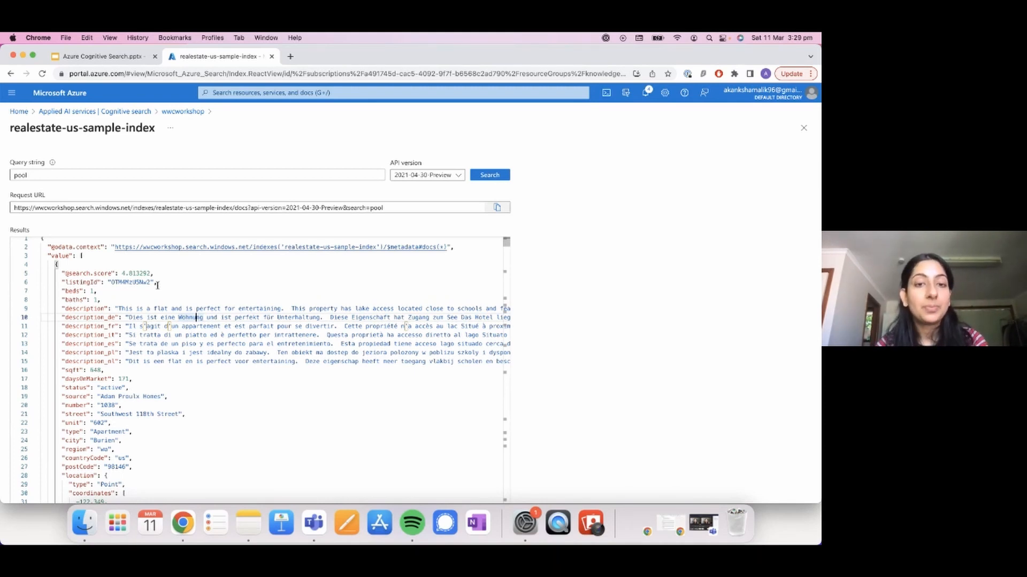
{"action": "scroll", "coordinate": [326, 351], "scroll_direction": "right", "scroll_amount": 10}
{"action": "scroll", "coordinate": [326, 351], "scroll_direction": "right", "scroll_amount": 2}
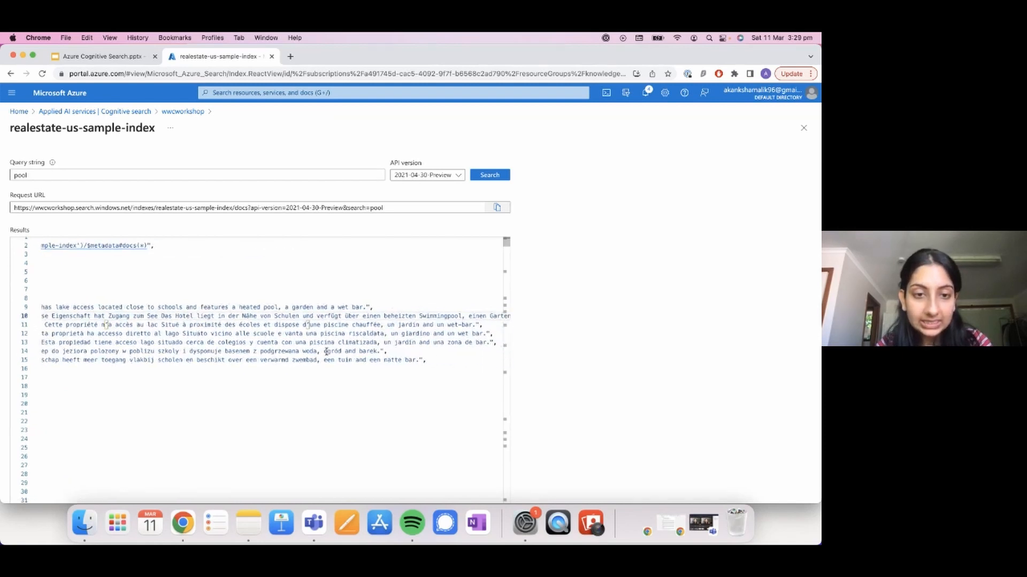
{"action": "scroll", "coordinate": [219, 342], "scroll_direction": "right", "scroll_amount": 2}
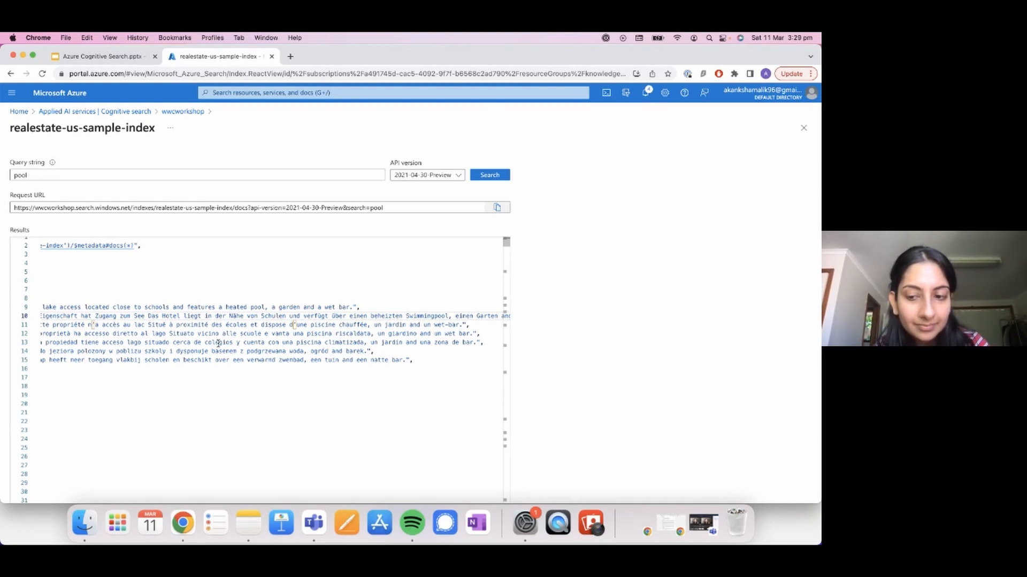
Step: Switch to the Microsoft Teams meeting window to check the chat, and minimize it again
{"action": "left_click", "coordinate": [699, 526]}
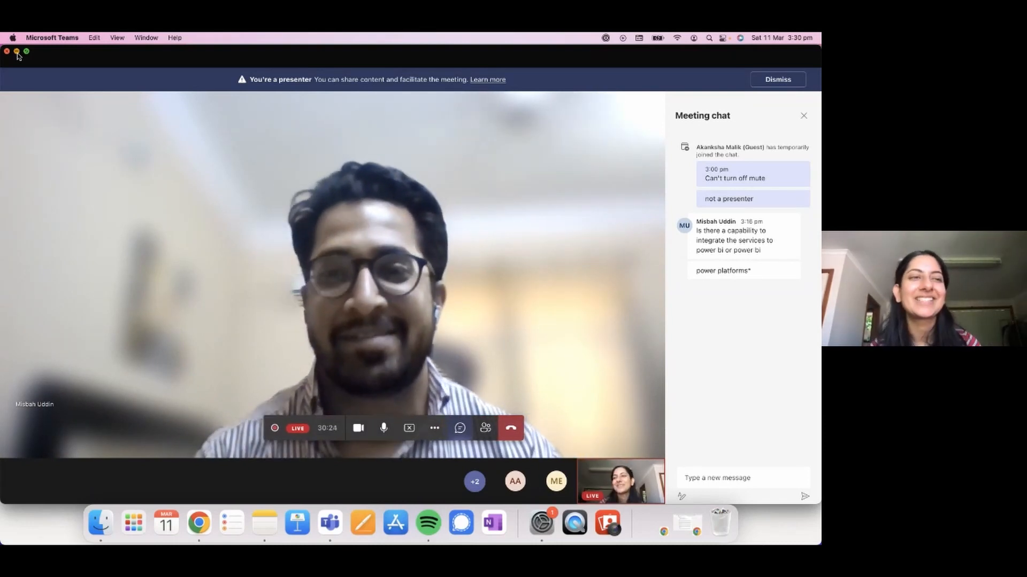
{"action": "left_click", "coordinate": [16, 52]}
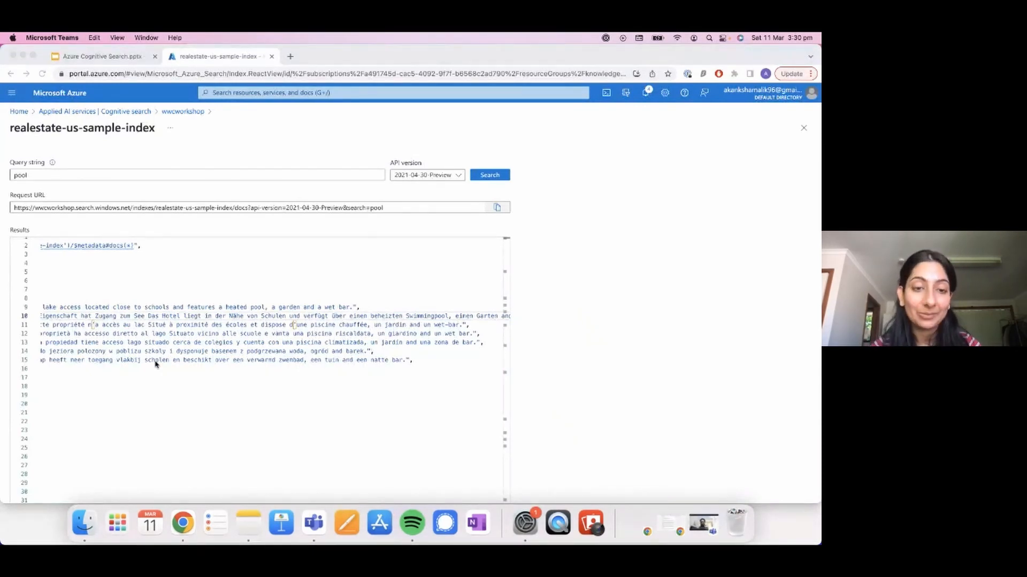
Step: Run the query "piscine" on realestate-us-sample-index in place of the current search term
{"action": "left_click", "coordinate": [105, 172]}
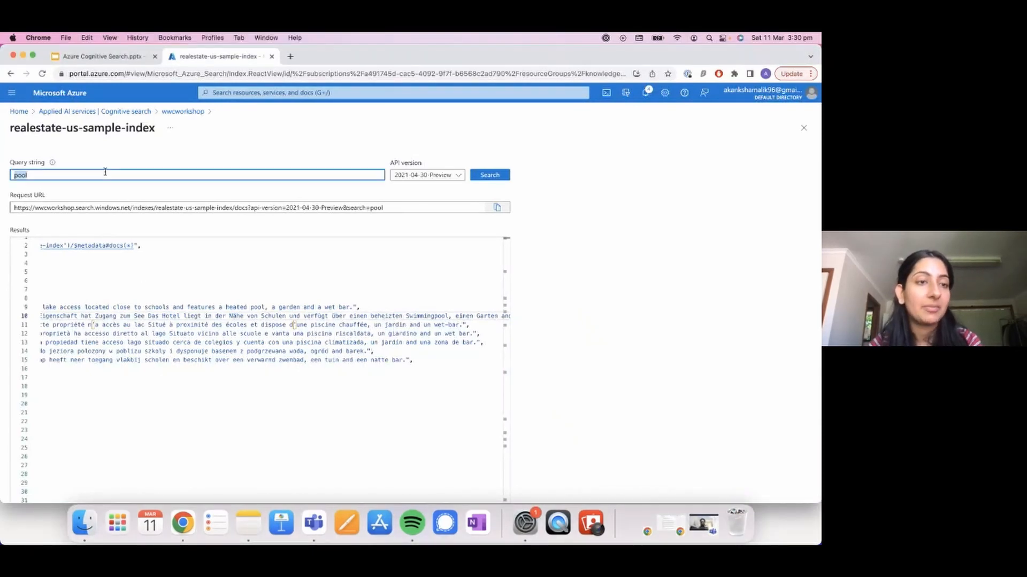
{"action": "type", "text": "pis"}
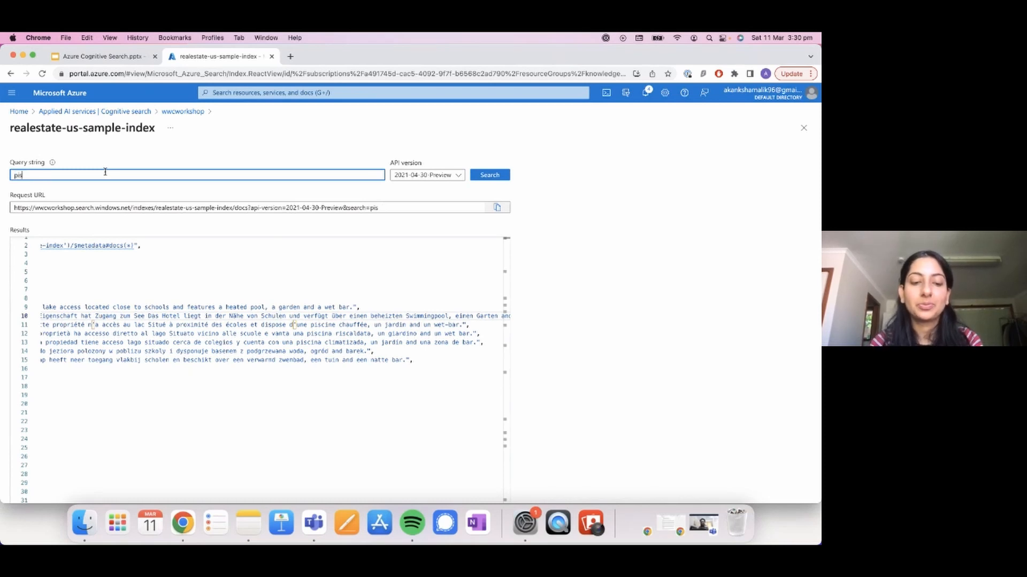
{"action": "type", "text": "cine"}
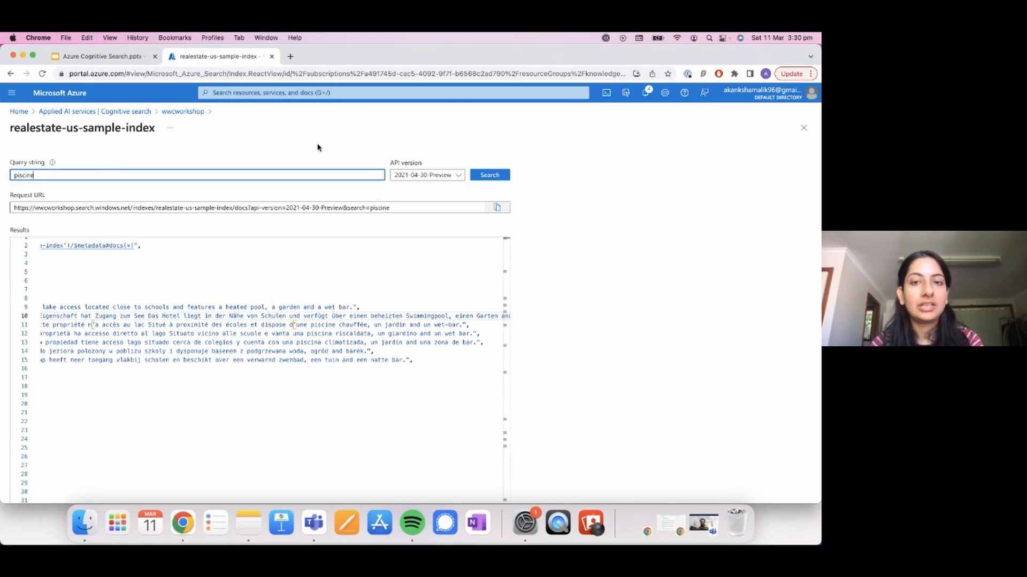
{"action": "left_click", "coordinate": [481, 174]}
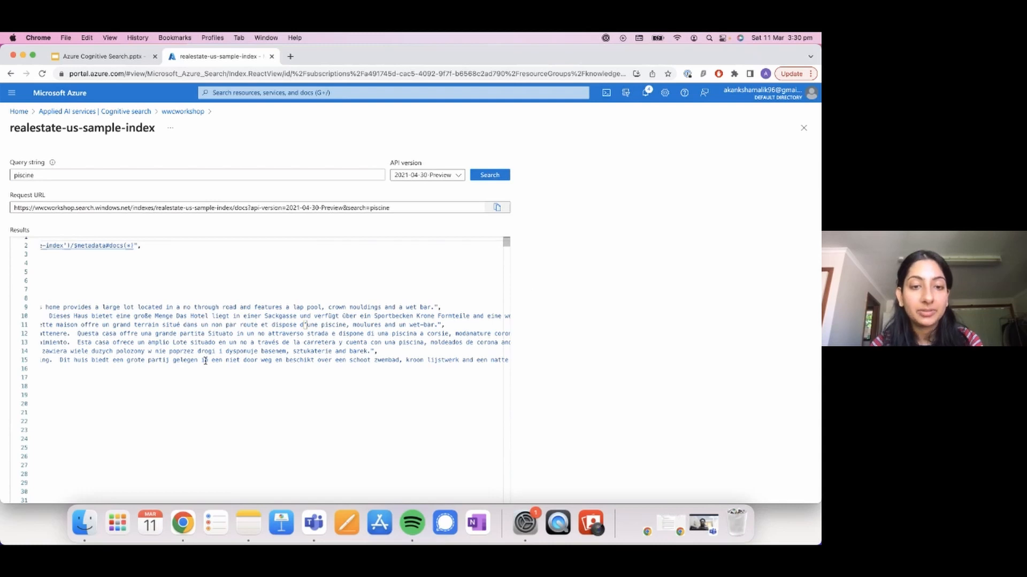
Step: Examine the first piscine result's search score and multilingual descriptions, highlighting "a lap pool" in the English description
{"action": "scroll", "coordinate": [205, 361], "scroll_direction": "left", "scroll_amount": 6}
{"action": "scroll", "coordinate": [205, 361], "scroll_direction": "up", "scroll_amount": 1}
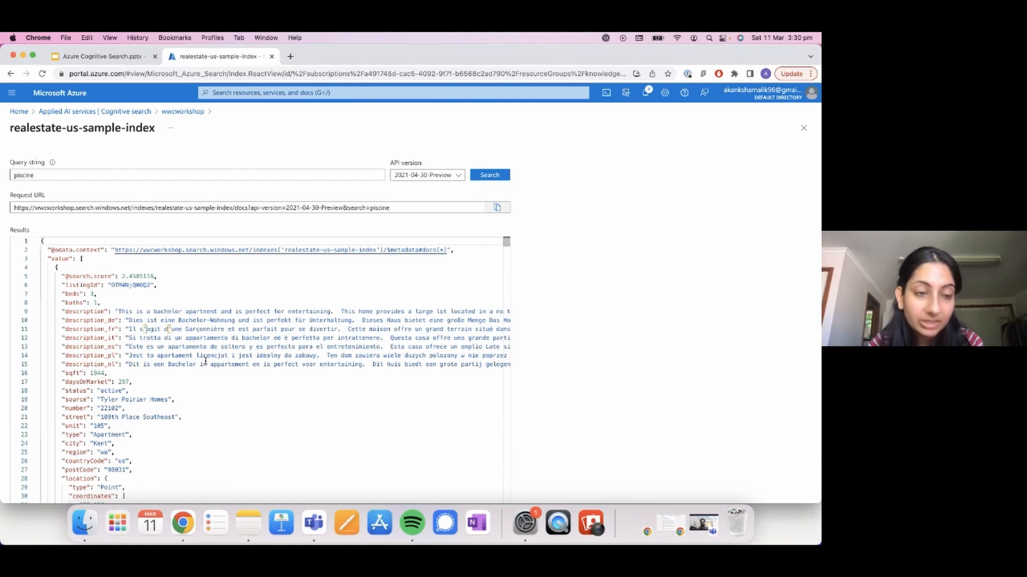
{"action": "scroll", "coordinate": [205, 361], "scroll_direction": "right", "scroll_amount": 3}
{"action": "scroll", "coordinate": [204, 362], "scroll_direction": "down", "scroll_amount": 1}
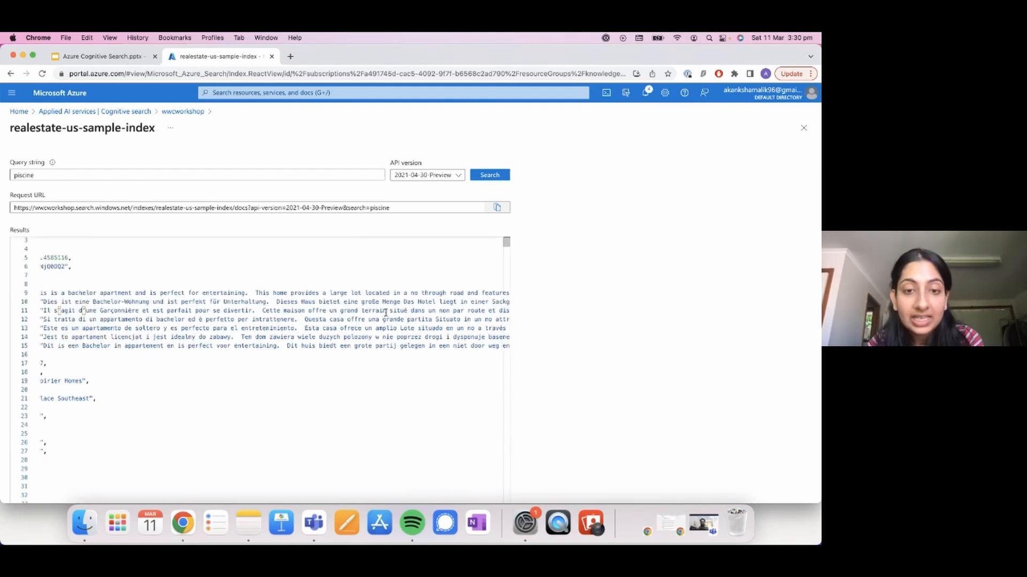
{"action": "scroll", "coordinate": [385, 313], "scroll_direction": "right", "scroll_amount": 5}
{"action": "scroll", "coordinate": [327, 292], "scroll_direction": "left", "scroll_amount": 1}
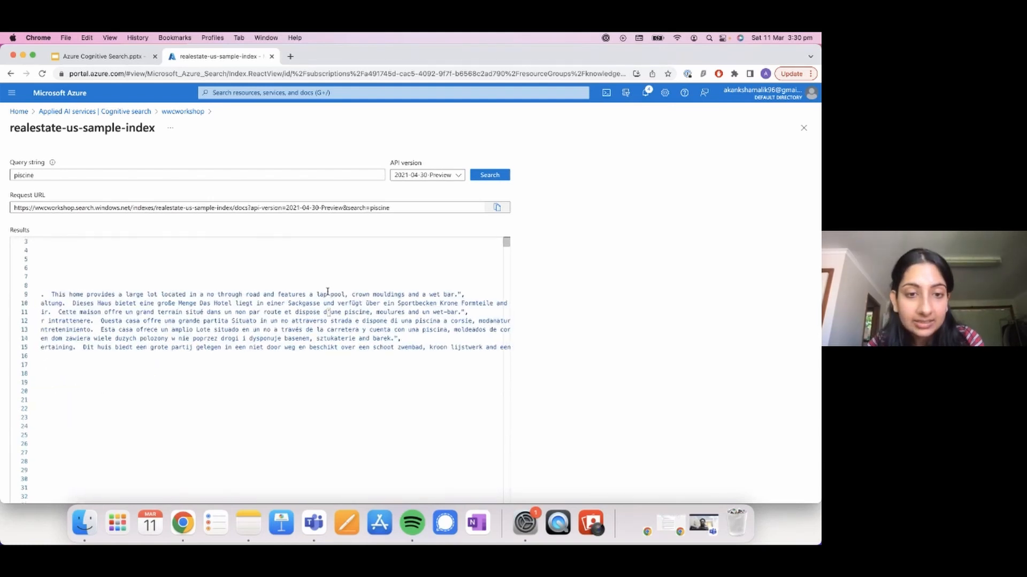
{"action": "left_click_drag", "start_coordinate": [310, 294], "coordinate": [351, 295]}
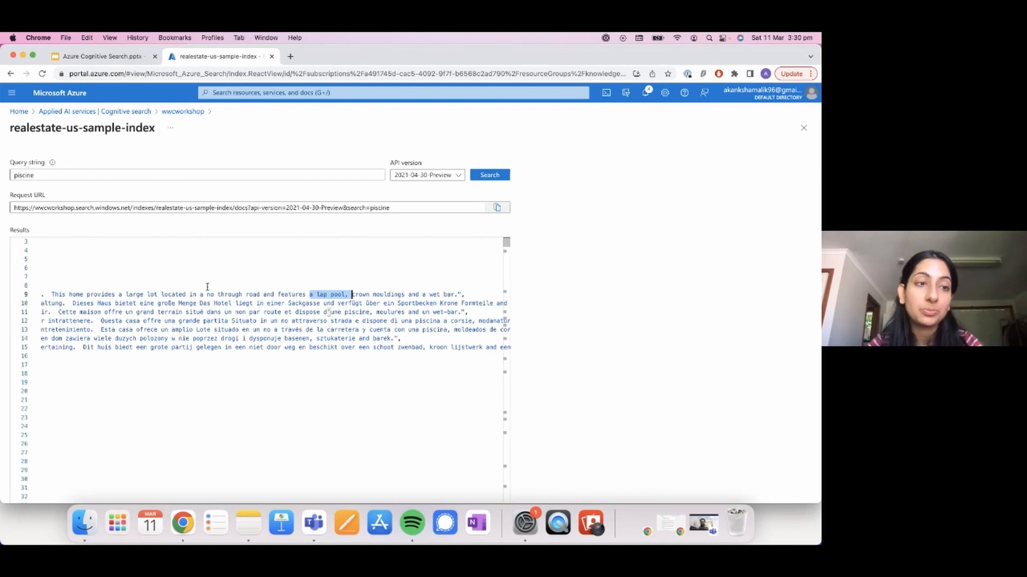
{"action": "scroll", "coordinate": [164, 425], "scroll_direction": "left", "scroll_amount": 5}
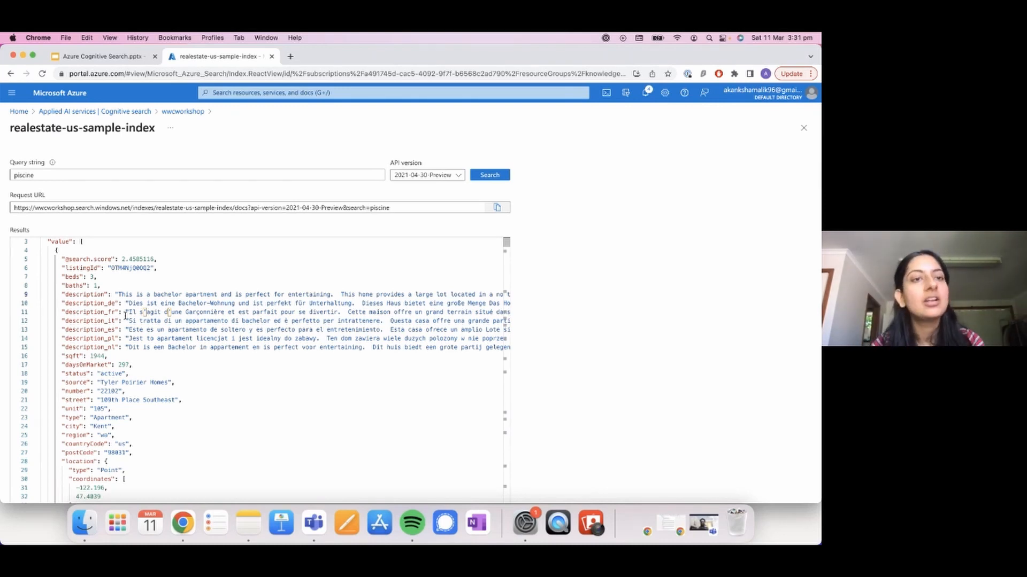
Step: Return to the wwcworkshop search service and start a new data import
{"action": "left_click", "coordinate": [175, 114]}
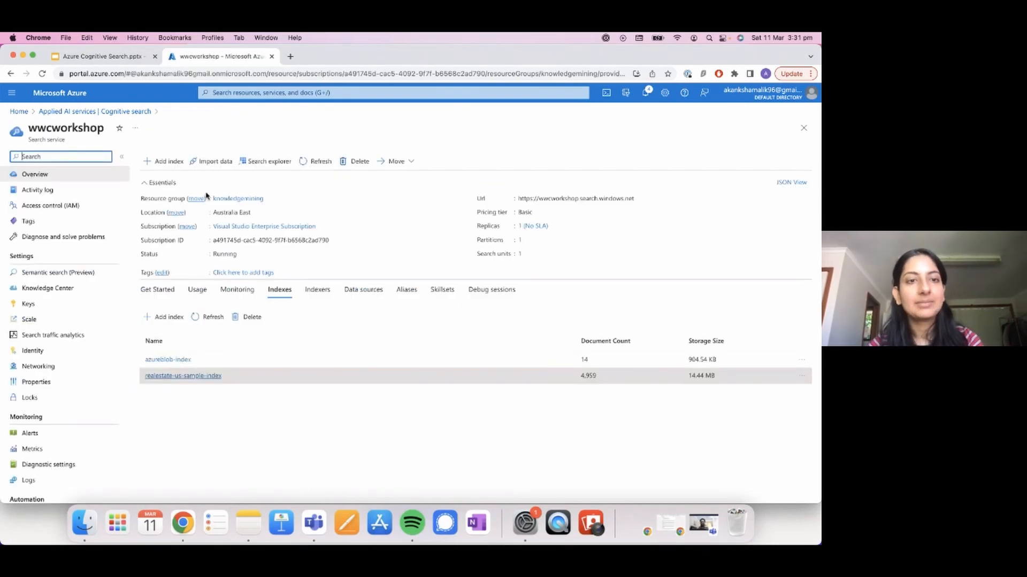
{"action": "left_click", "coordinate": [222, 165]}
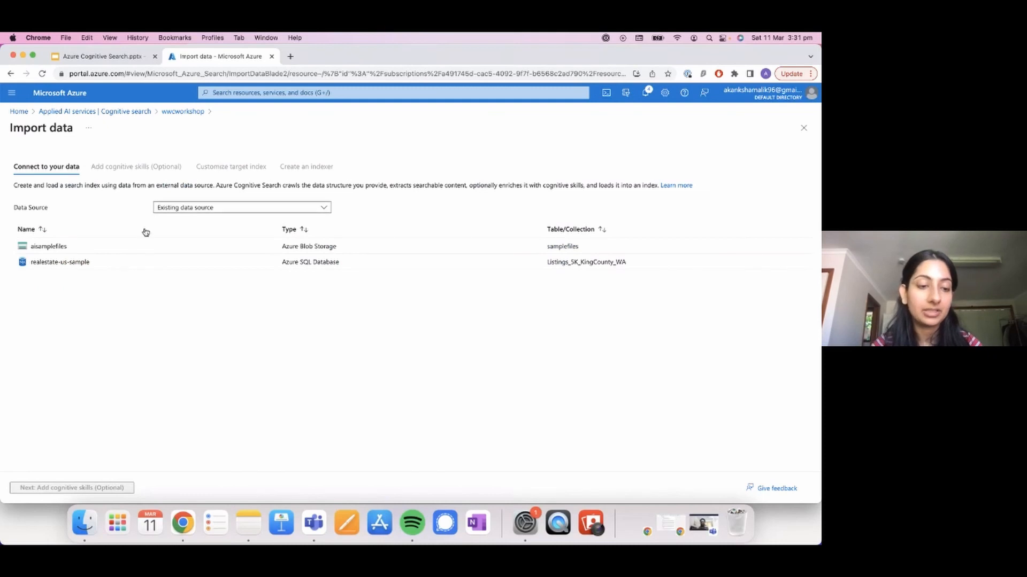
Step: Switch to Finder to view the file types in the SampleFilesCognitiveSearch folder, and return to the data import in Chrome
{"action": "left_click", "coordinate": [94, 533]}
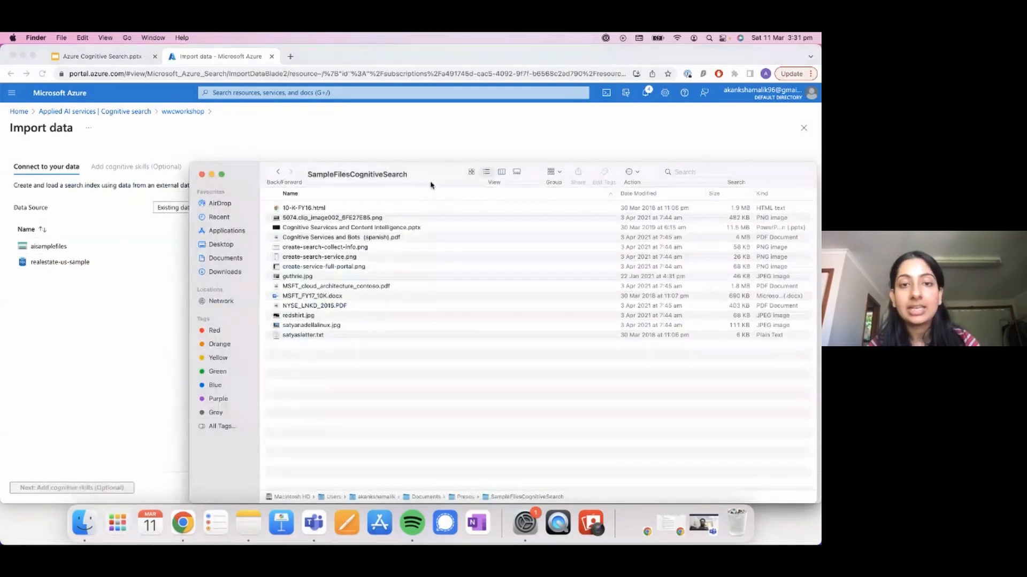
{"action": "left_click_drag", "start_coordinate": [434, 184], "coordinate": [319, 133]}
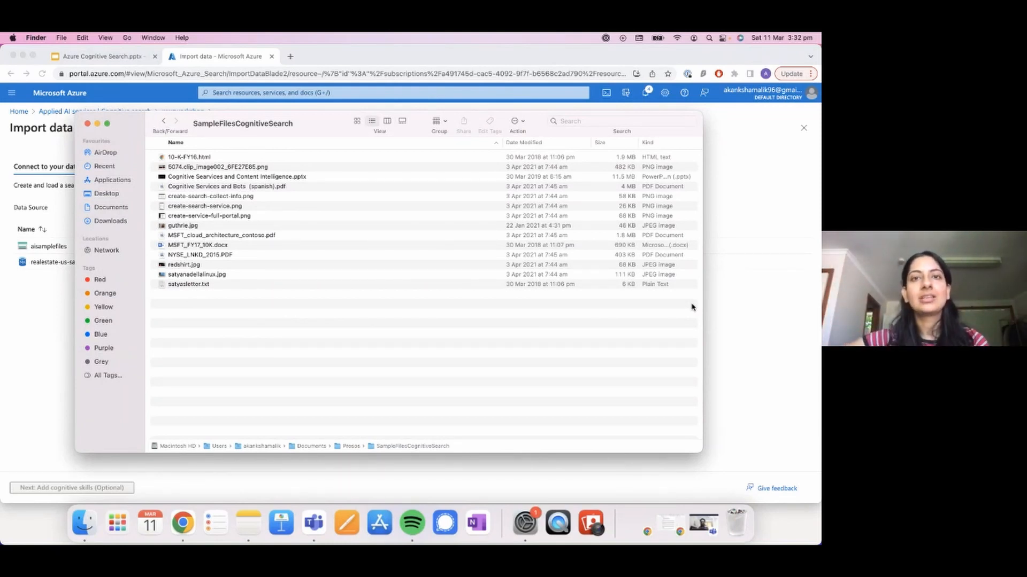
{"action": "left_click", "coordinate": [754, 312]}
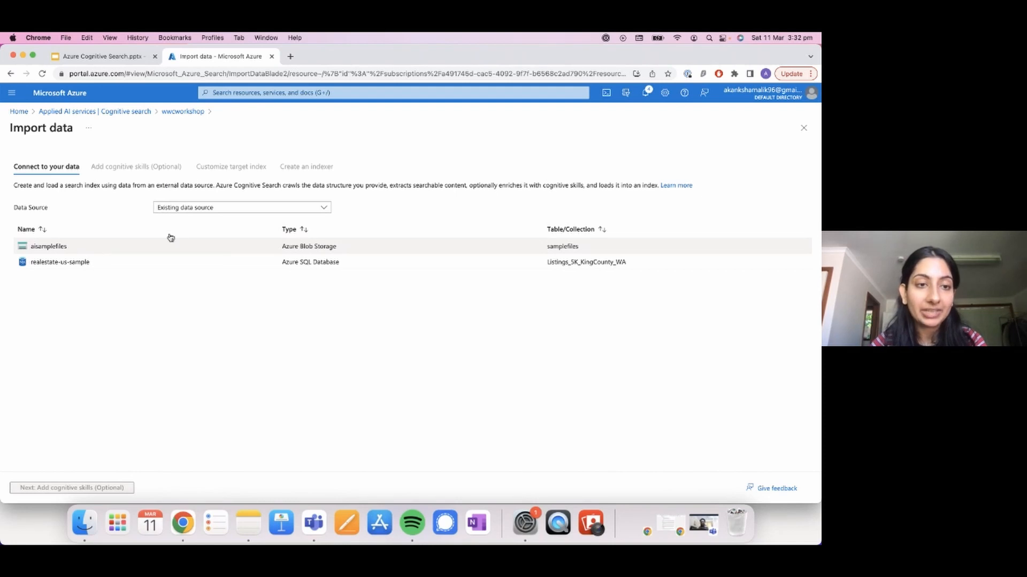
Step: Set the data source to Azure Blob Storage, name it "test", and keep Content and metadata as the data to extract
{"action": "left_click", "coordinate": [211, 207]}
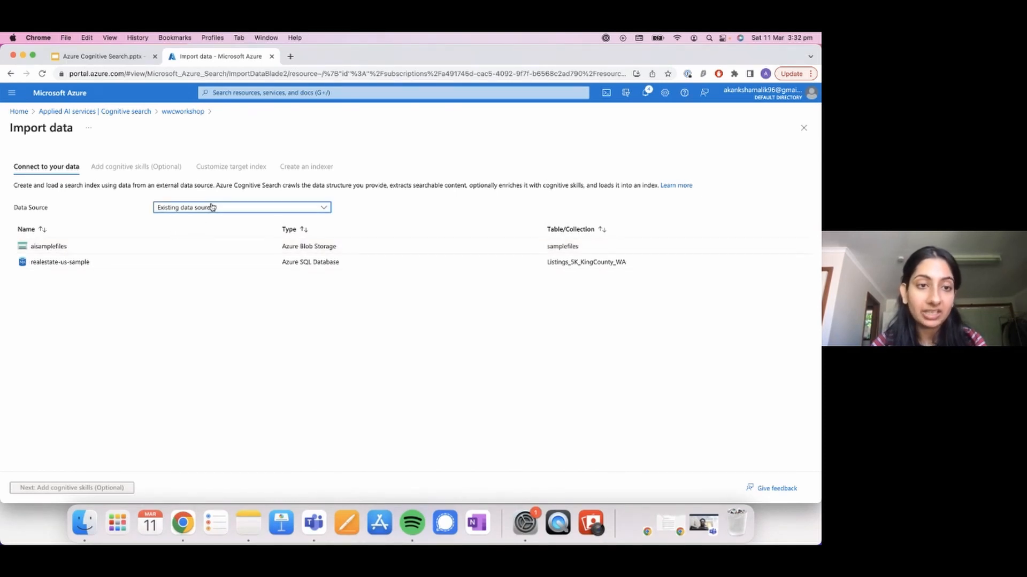
{"action": "left_click", "coordinate": [216, 303]}
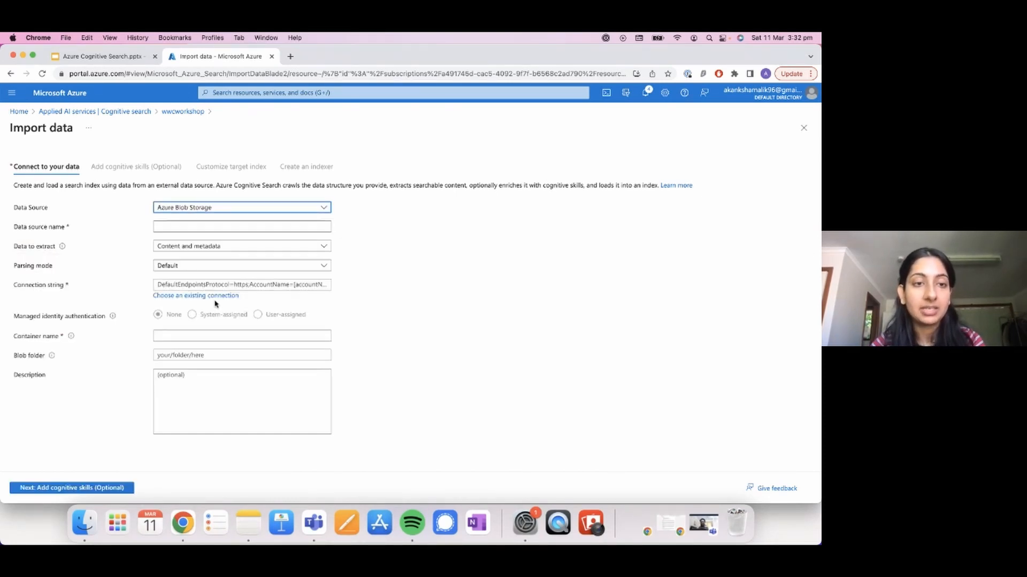
{"action": "left_click", "coordinate": [193, 226]}
{"action": "type", "text": "test"}
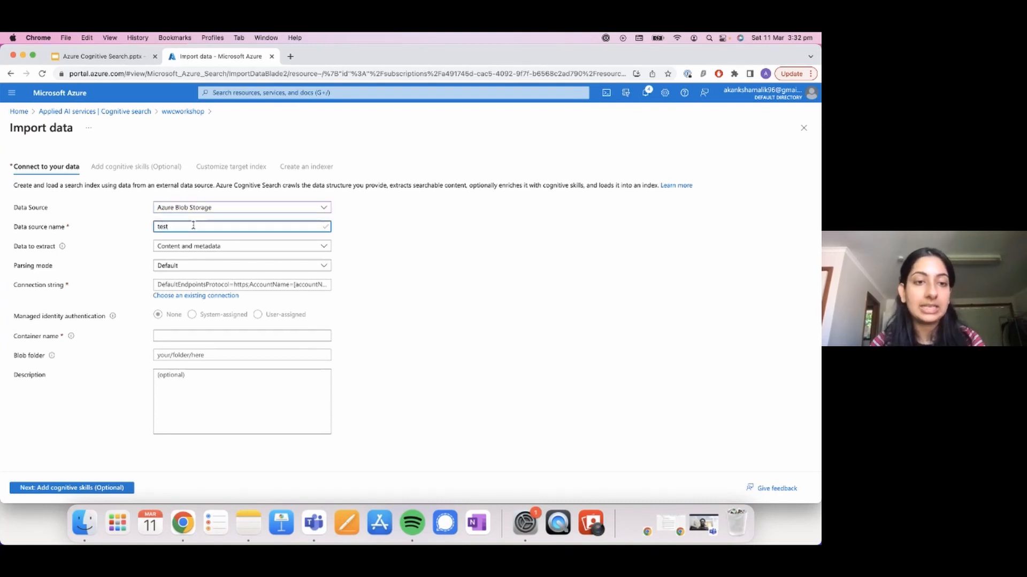
{"action": "left_click", "coordinate": [253, 249]}
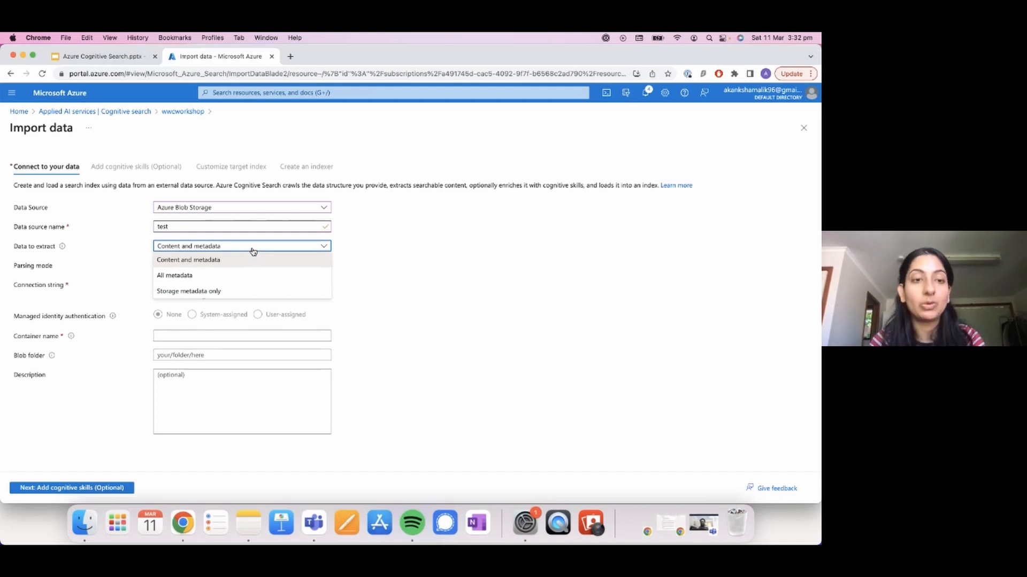
{"action": "left_click", "coordinate": [253, 249]}
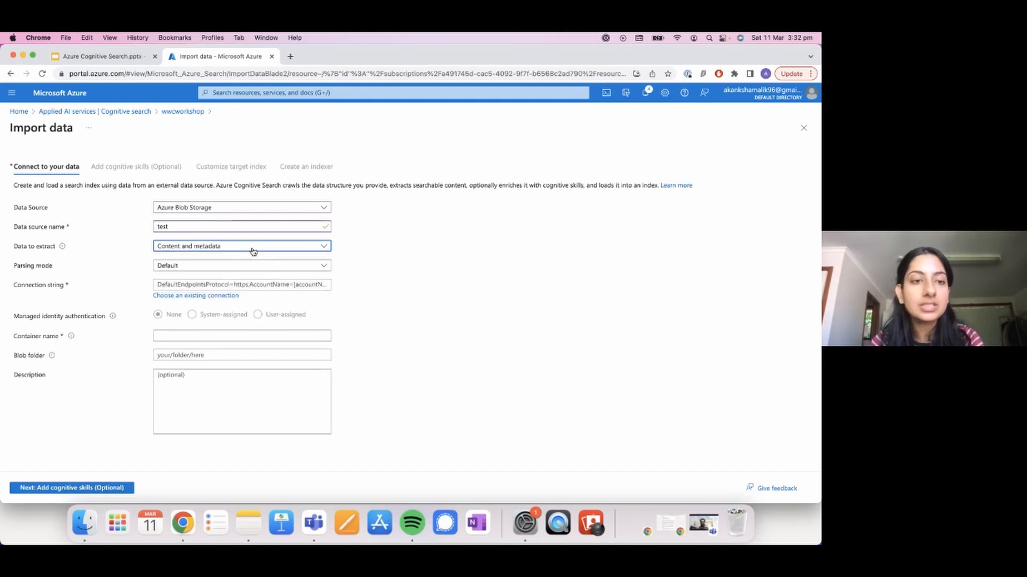
Step: Connect the data source to the samplefiles container of the existing knowledgeminingfiles storage account
{"action": "left_click", "coordinate": [182, 296]}
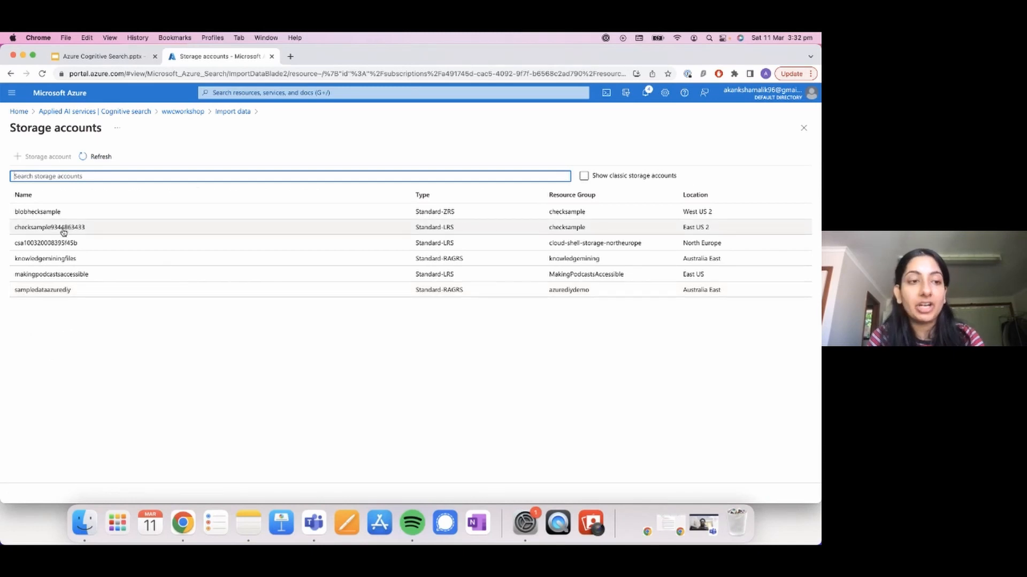
{"action": "left_click", "coordinate": [46, 258]}
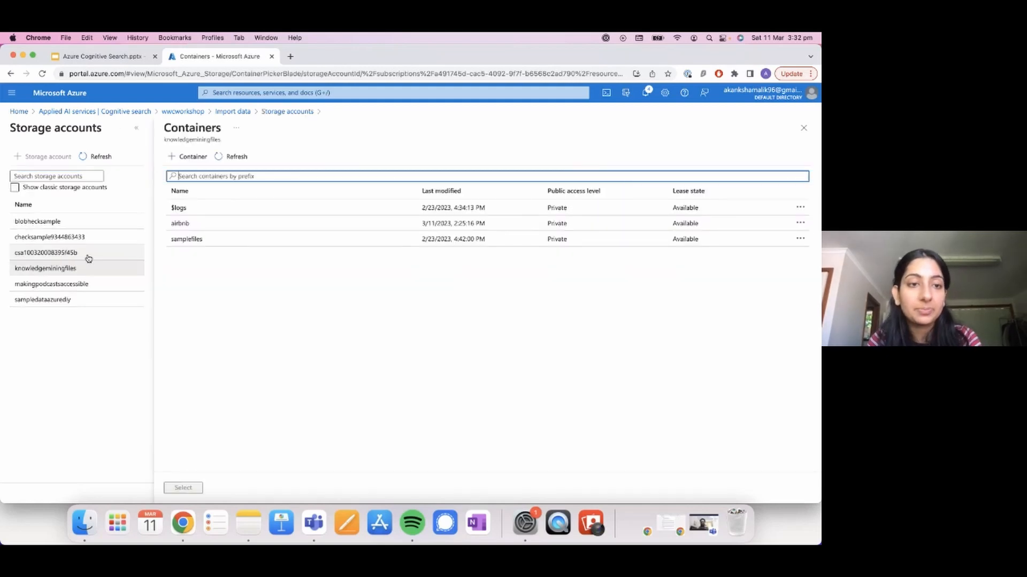
{"action": "left_click", "coordinate": [197, 241]}
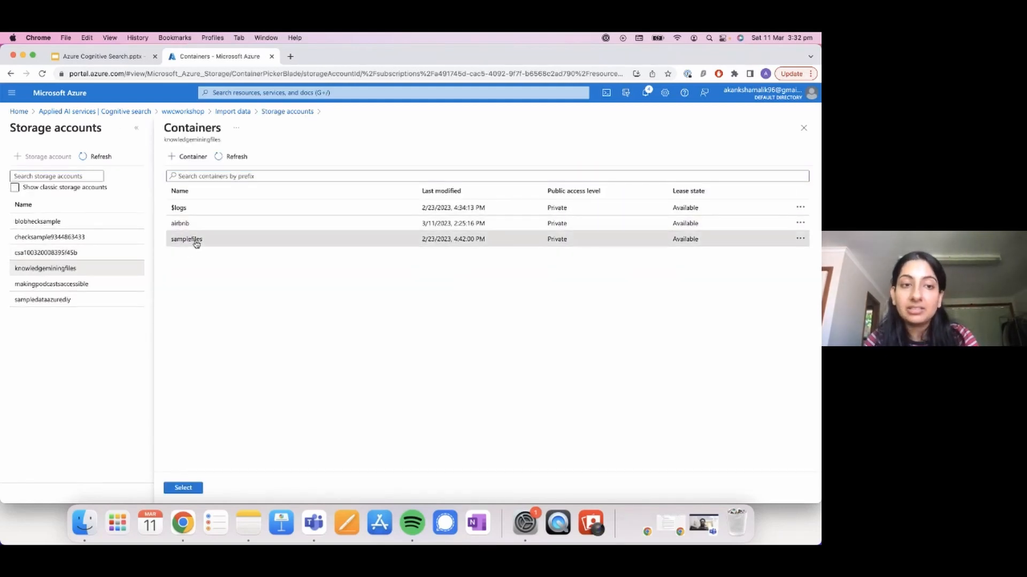
{"action": "left_click", "coordinate": [187, 488]}
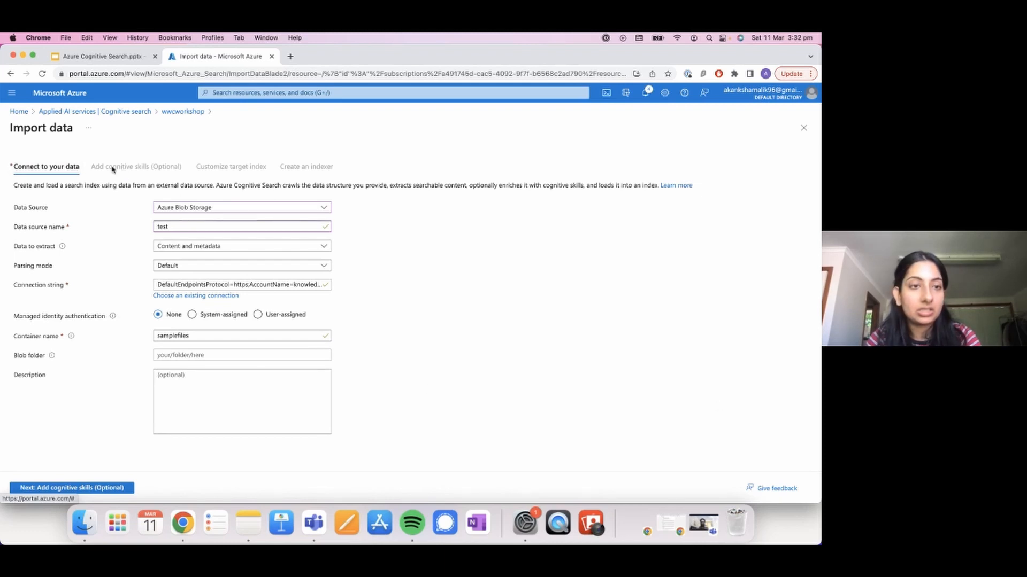
Step: Continue to the cognitive skills stage and expand the Attach Cognitive Services and Add enrichments settings
{"action": "left_click", "coordinate": [67, 487]}
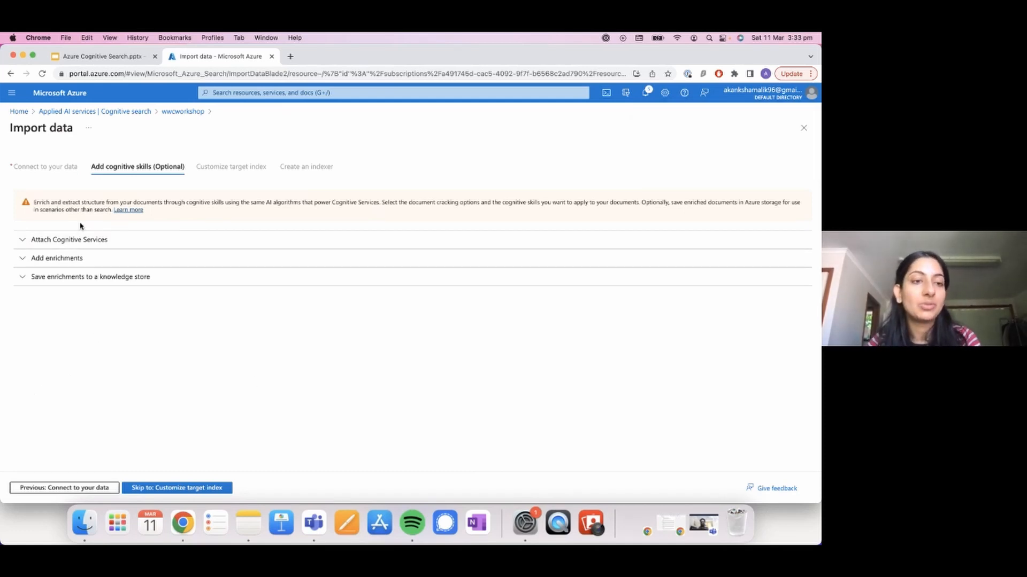
{"action": "left_click", "coordinate": [24, 244]}
{"action": "left_click", "coordinate": [20, 410]}
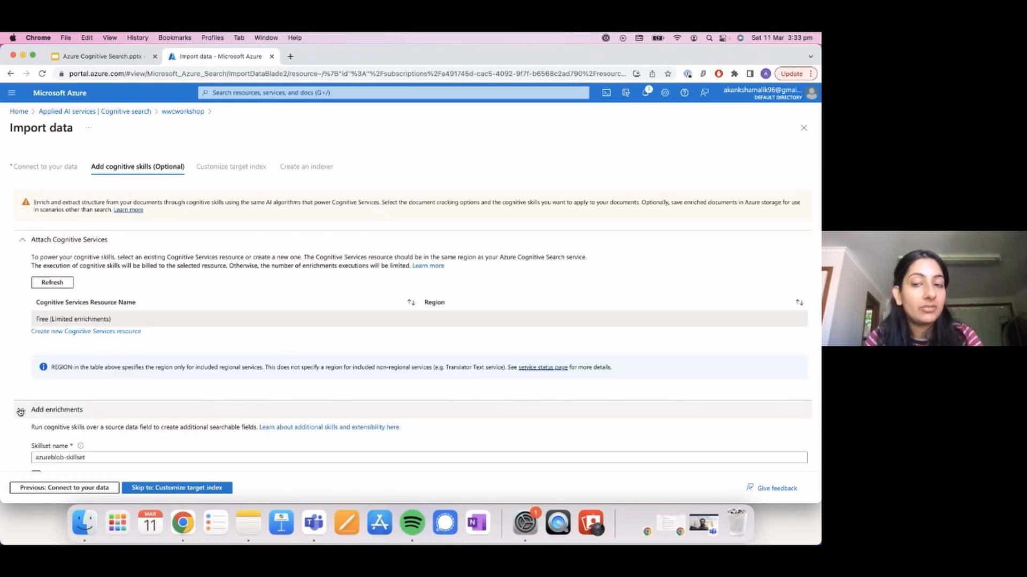
{"action": "scroll", "coordinate": [430, 375], "scroll_direction": "down", "scroll_amount": 3}
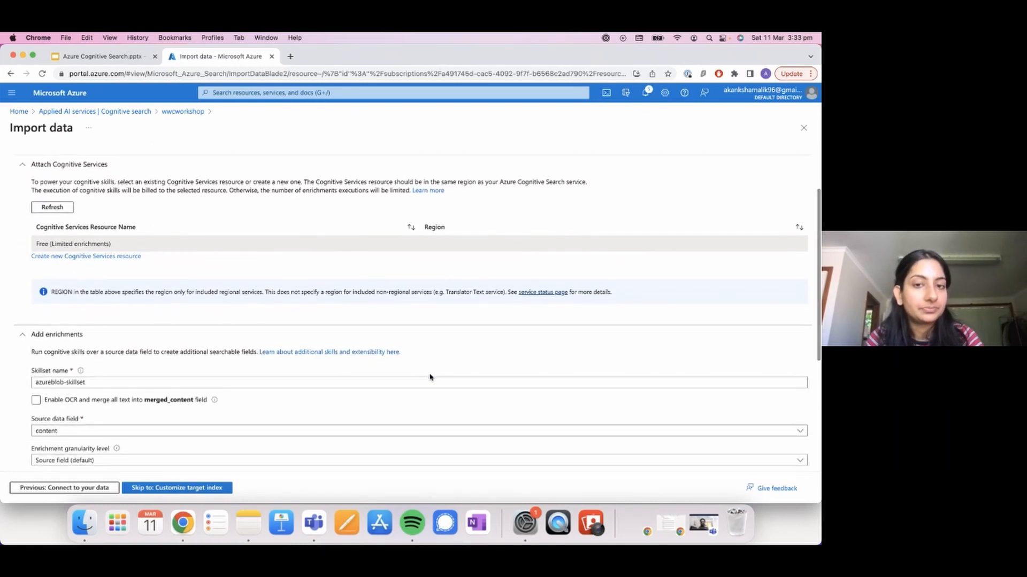
{"action": "scroll", "coordinate": [265, 313], "scroll_direction": "down", "scroll_amount": 2}
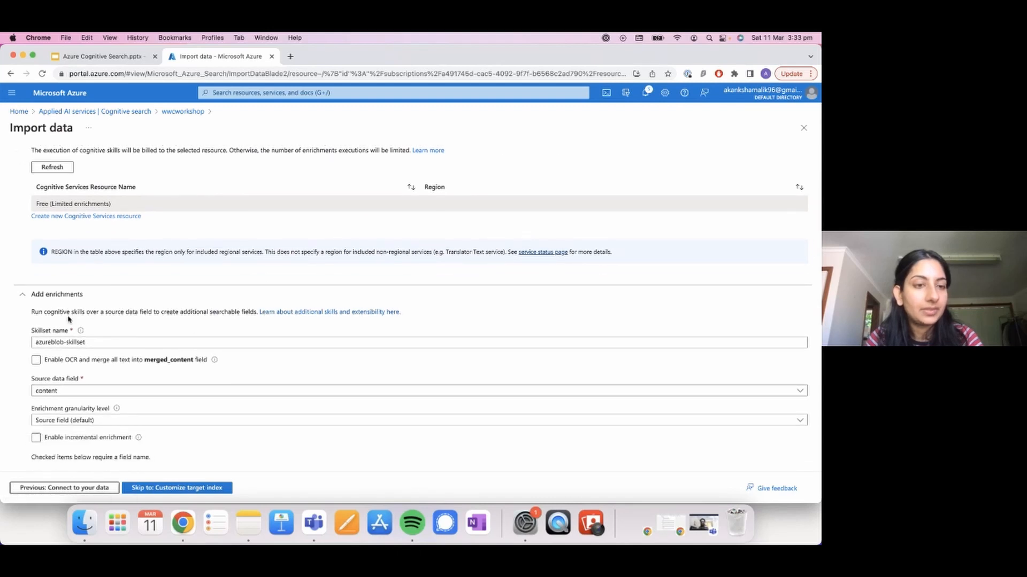
Step: Enable OCR and merge all text into the merged_content field for the azureblob-skillset enrichments
{"action": "scroll", "coordinate": [147, 389], "scroll_direction": "down", "scroll_amount": 1}
{"action": "scroll", "coordinate": [148, 388], "scroll_direction": "up", "scroll_amount": 2}
{"action": "scroll", "coordinate": [149, 389], "scroll_direction": "down", "scroll_amount": 1}
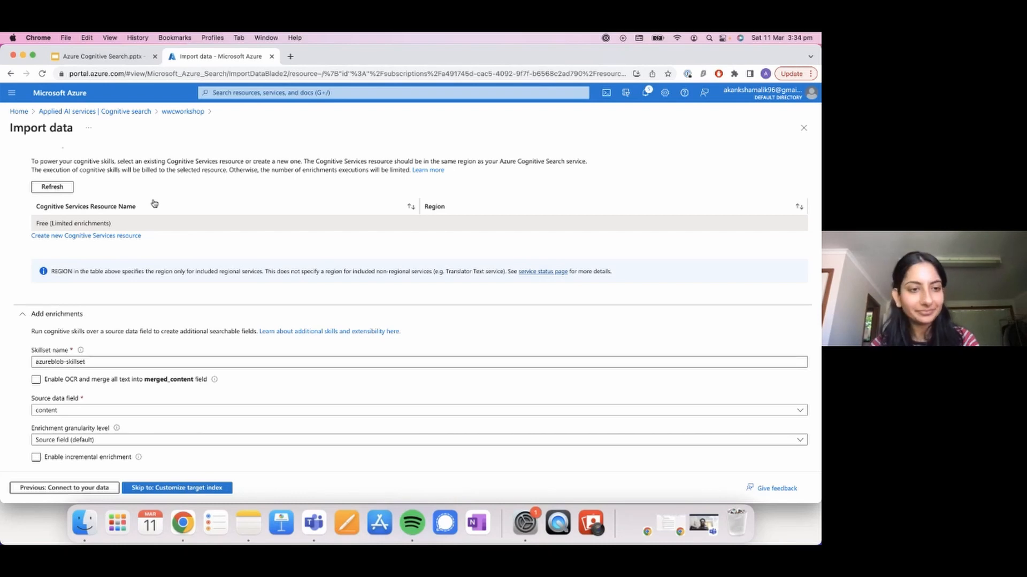
{"action": "scroll", "coordinate": [154, 203], "scroll_direction": "down", "scroll_amount": 1}
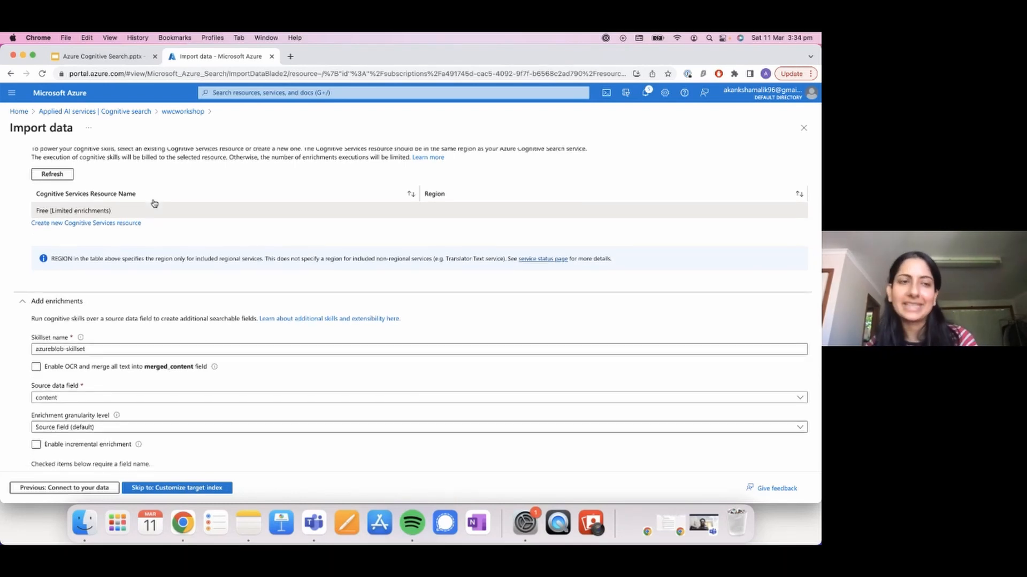
{"action": "scroll", "coordinate": [154, 203], "scroll_direction": "down", "scroll_amount": 6}
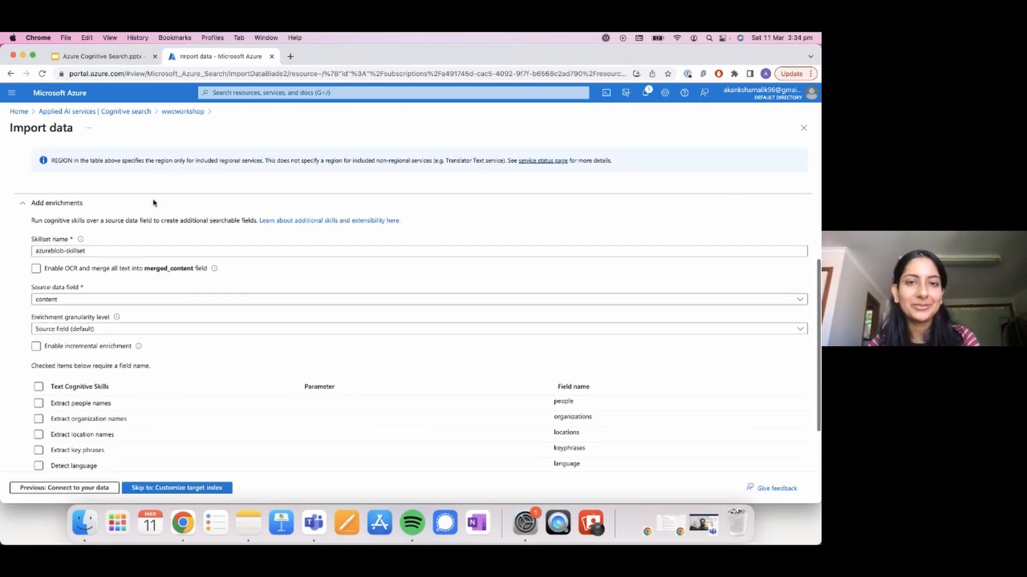
{"action": "scroll", "coordinate": [154, 203], "scroll_direction": "down", "scroll_amount": 1}
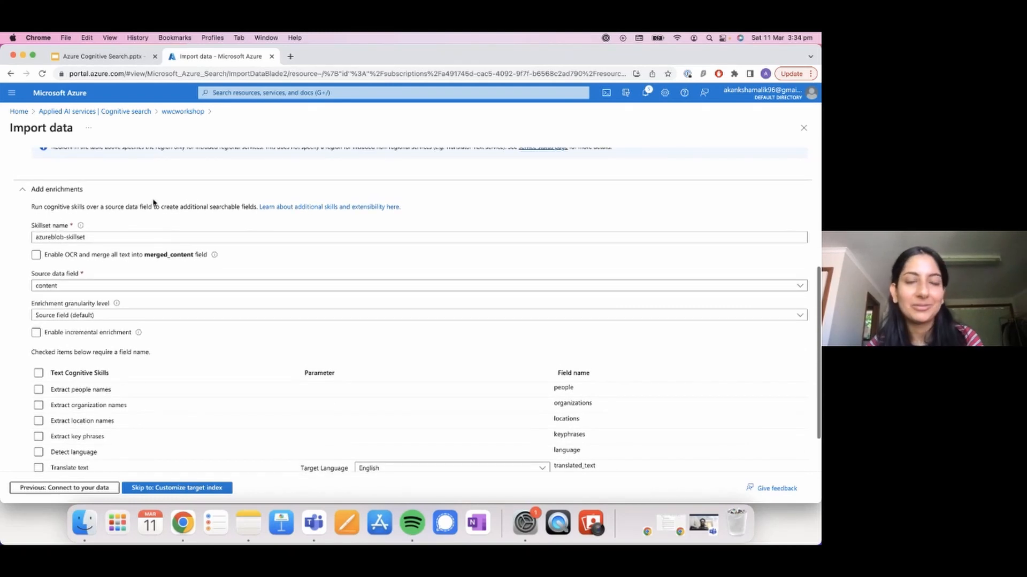
{"action": "scroll", "coordinate": [154, 203], "scroll_direction": "up", "scroll_amount": 1}
{"action": "scroll", "coordinate": [154, 203], "scroll_direction": "down", "scroll_amount": 1}
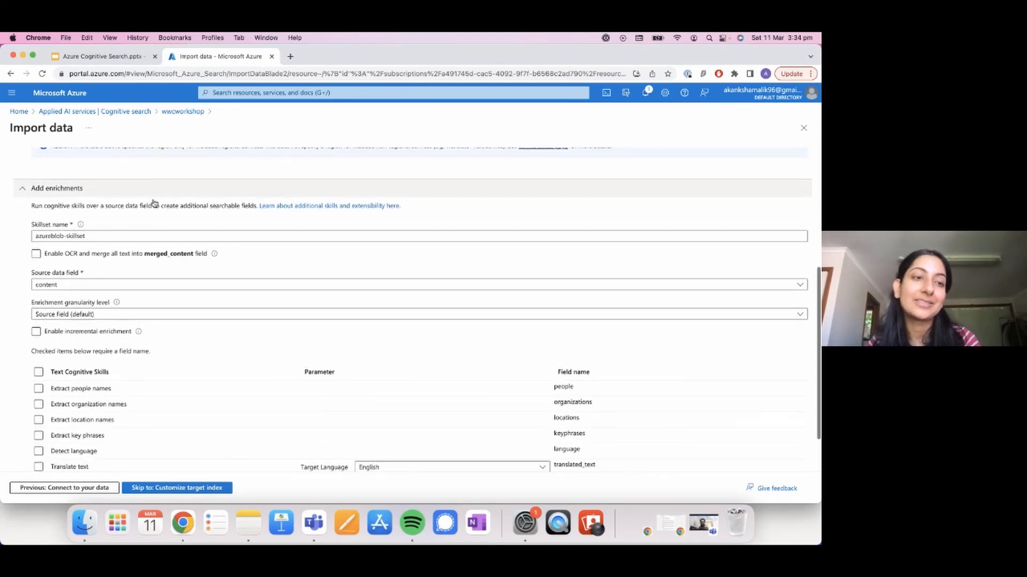
{"action": "scroll", "coordinate": [154, 203], "scroll_direction": "down", "scroll_amount": 2}
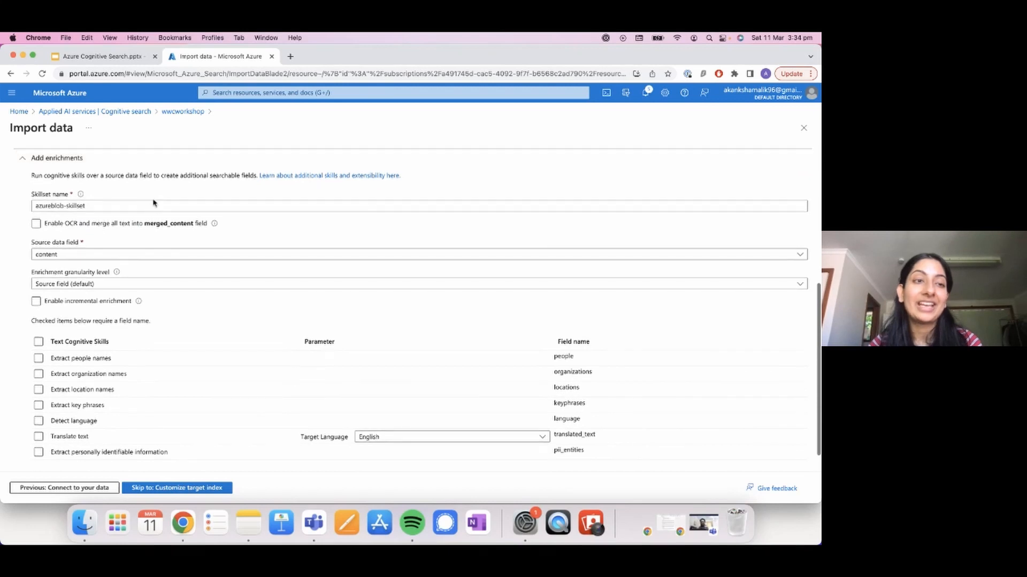
{"action": "left_click", "coordinate": [35, 224]}
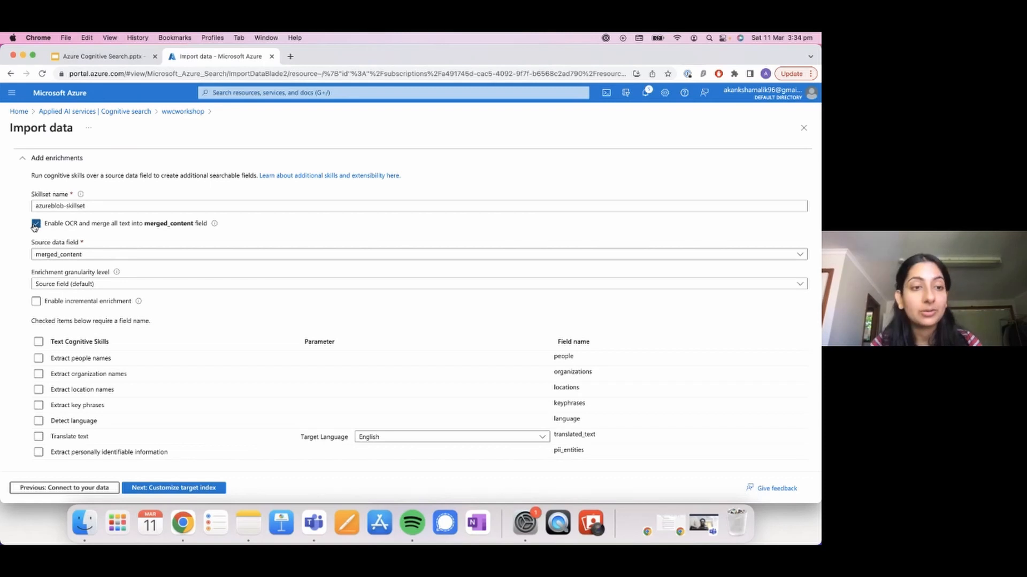
Step: Enable the text cognitive skills that extract people names, organization names, location names and key phrases, and detect language
{"action": "scroll", "coordinate": [151, 339], "scroll_direction": "down", "scroll_amount": 3}
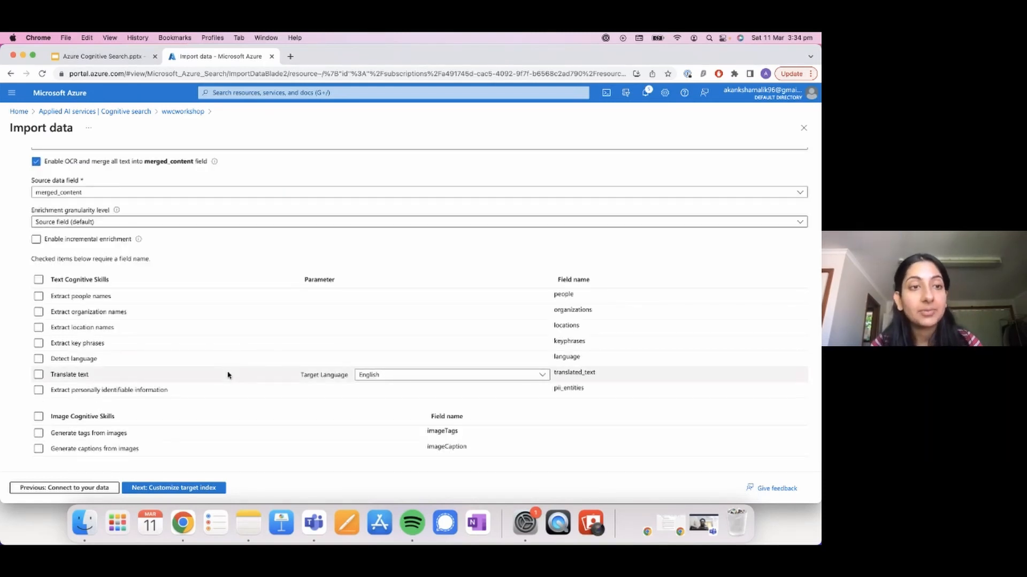
{"action": "scroll", "coordinate": [228, 376], "scroll_direction": "down", "scroll_amount": 1}
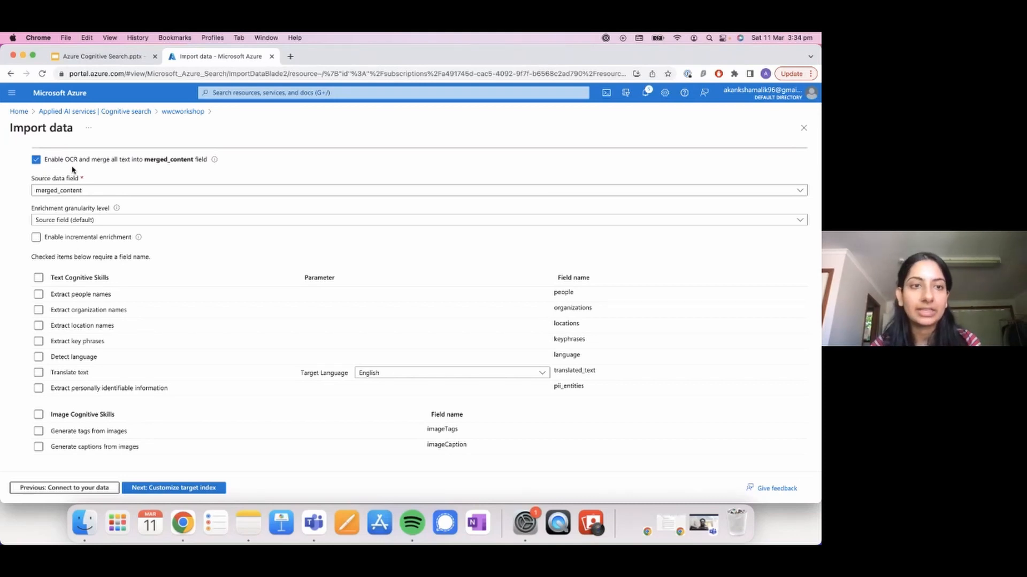
{"action": "scroll", "coordinate": [40, 323], "scroll_direction": "down", "scroll_amount": 1}
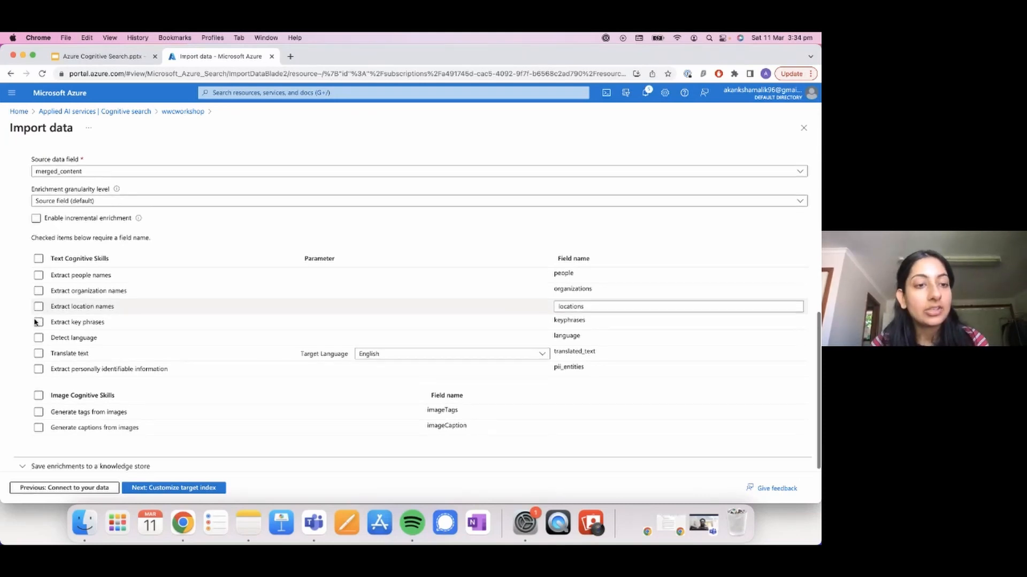
{"action": "left_click", "coordinate": [38, 275]}
{"action": "left_click", "coordinate": [38, 290]}
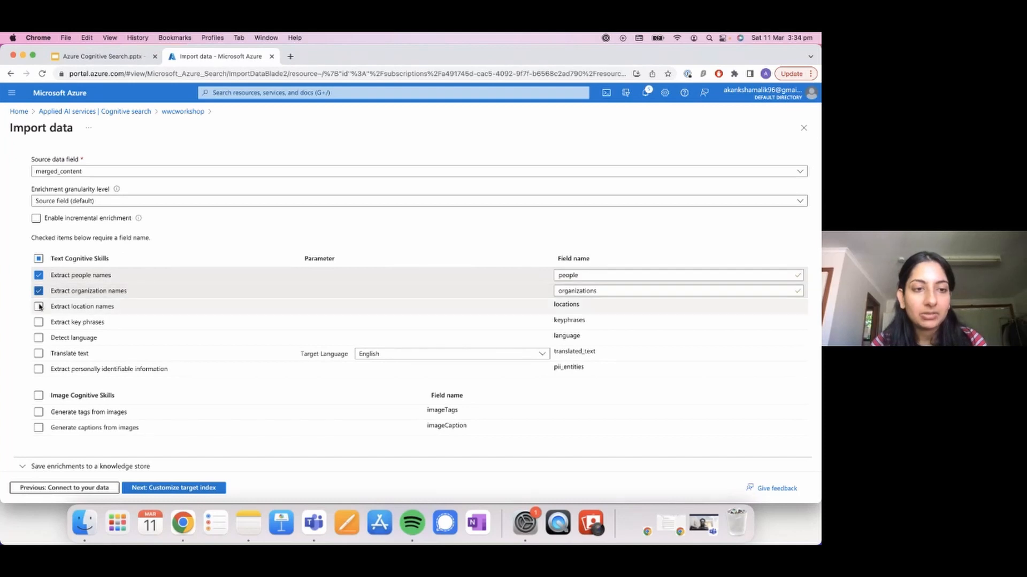
{"action": "left_click", "coordinate": [39, 306]}
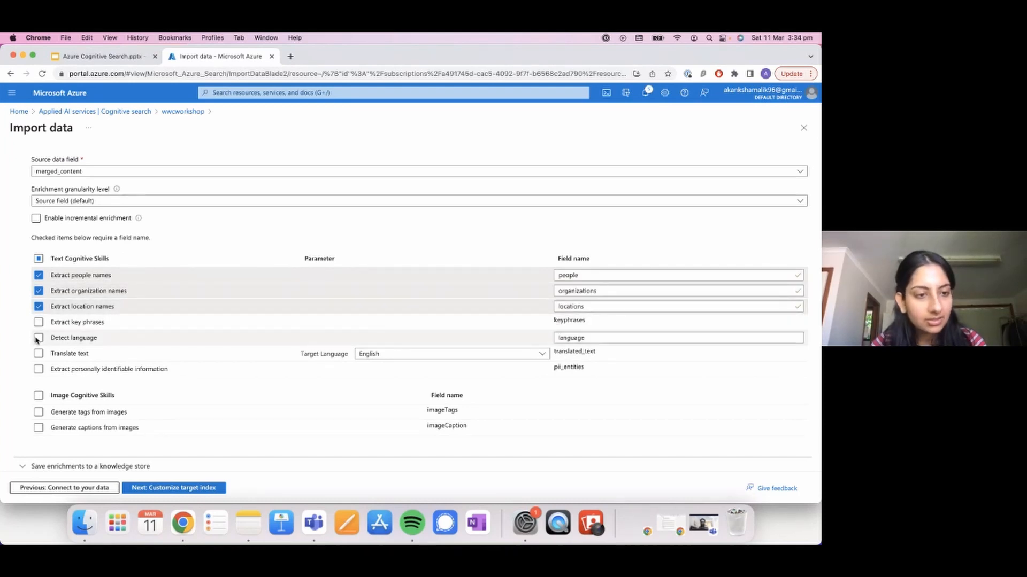
{"action": "left_click", "coordinate": [38, 322]}
{"action": "left_click", "coordinate": [39, 337]}
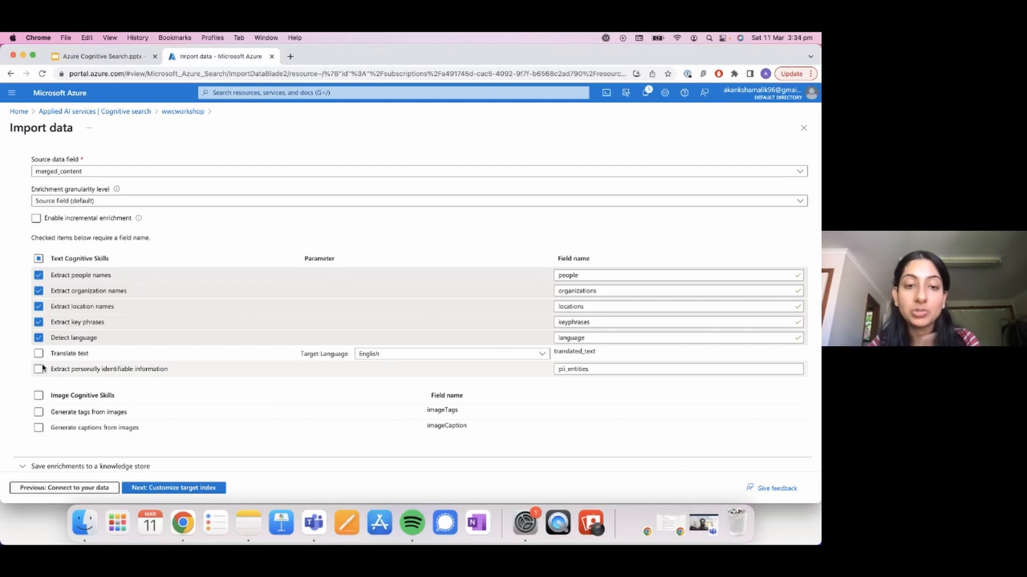
Step: Browse the target languages available for the Translate text skill and leave English selected
{"action": "left_click", "coordinate": [408, 356]}
{"action": "scroll", "coordinate": [465, 230], "scroll_direction": "down", "scroll_amount": 15}
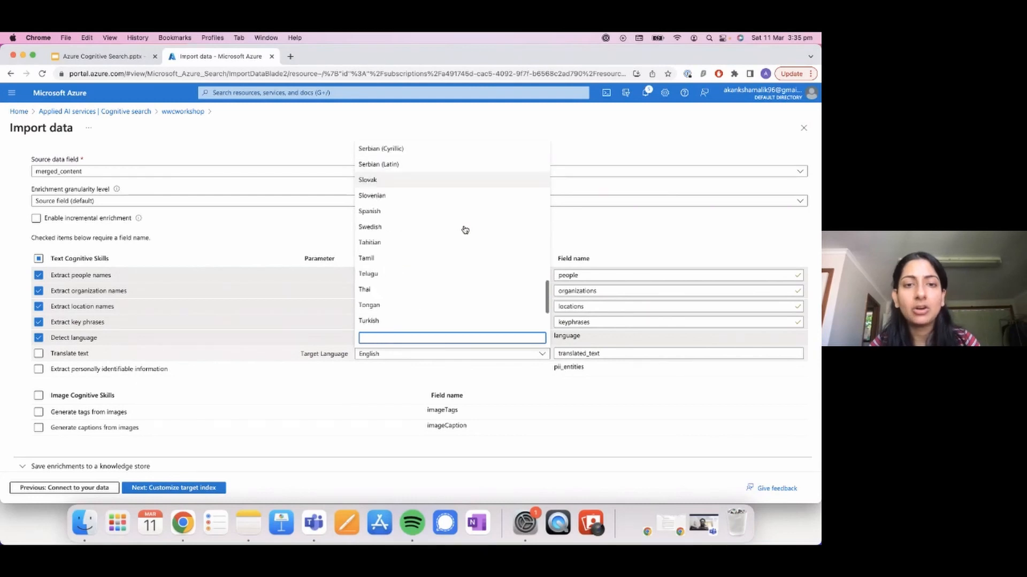
{"action": "scroll", "coordinate": [464, 230], "scroll_direction": "up", "scroll_amount": 12}
{"action": "scroll", "coordinate": [465, 230], "scroll_direction": "up", "scroll_amount": 5}
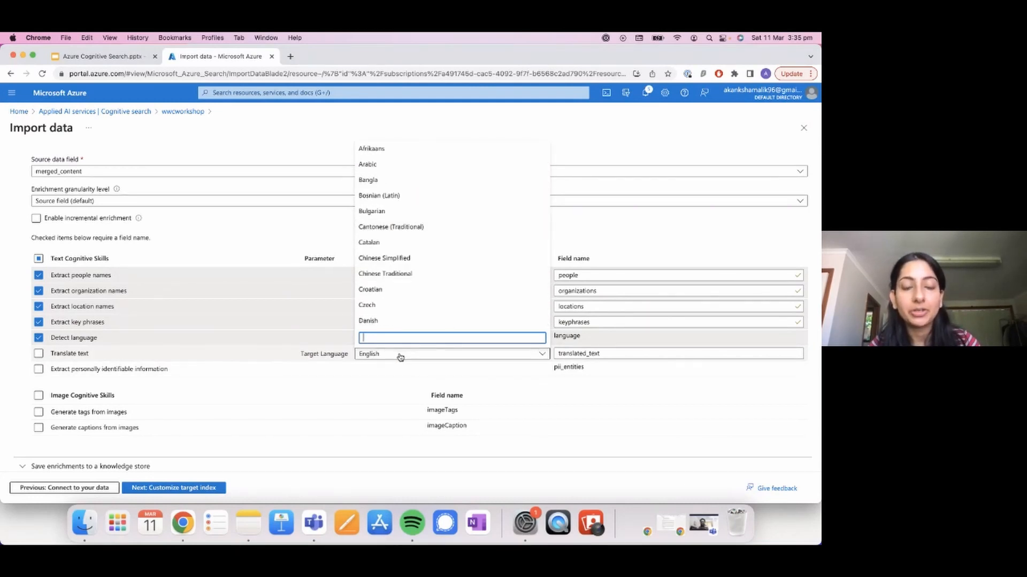
{"action": "left_click", "coordinate": [26, 373]}
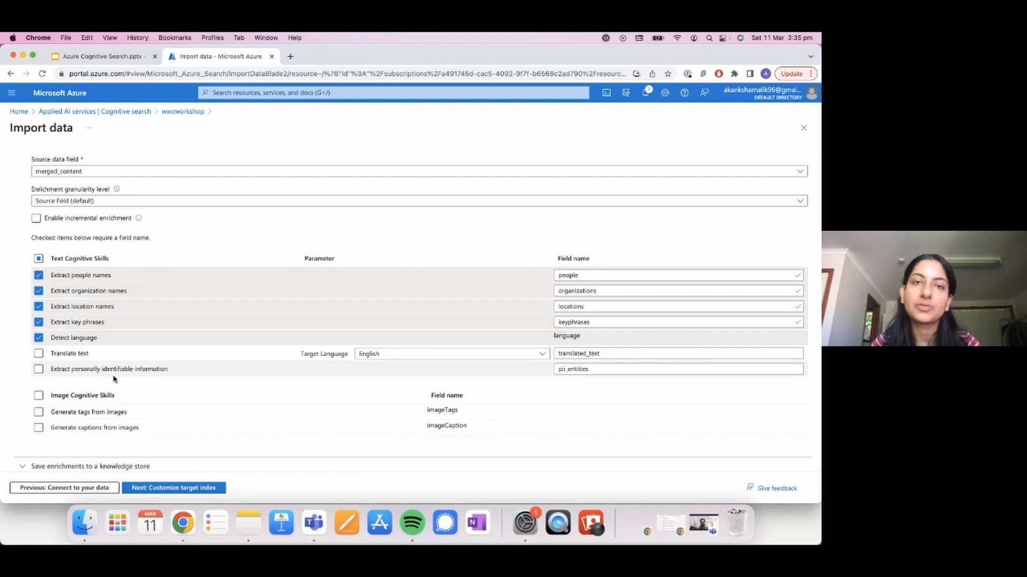
Step: Enable the image cognitive skills that generate tags and captions from images
{"action": "left_click", "coordinate": [38, 414]}
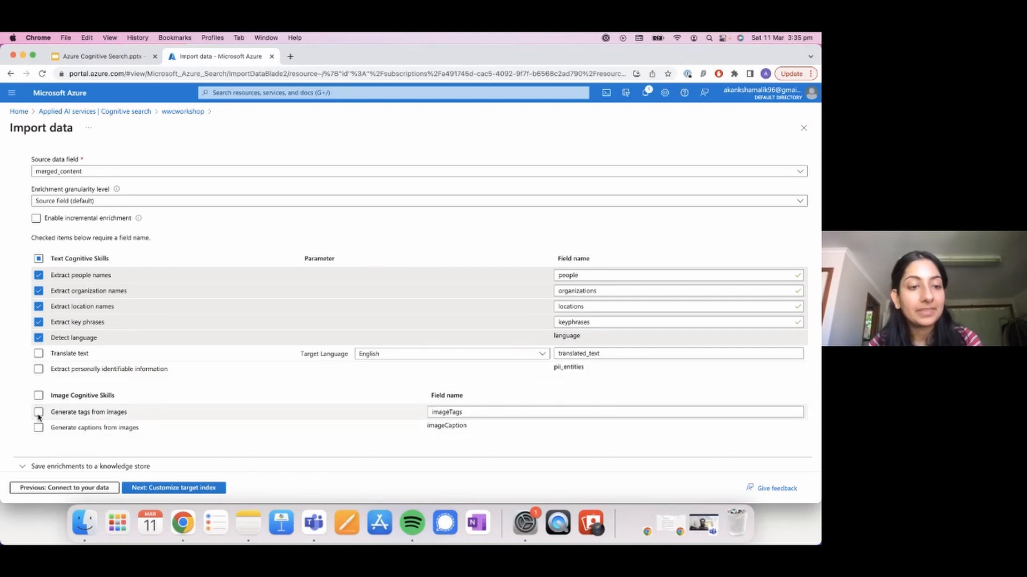
{"action": "left_click", "coordinate": [39, 428]}
{"action": "left_click", "coordinate": [38, 429]}
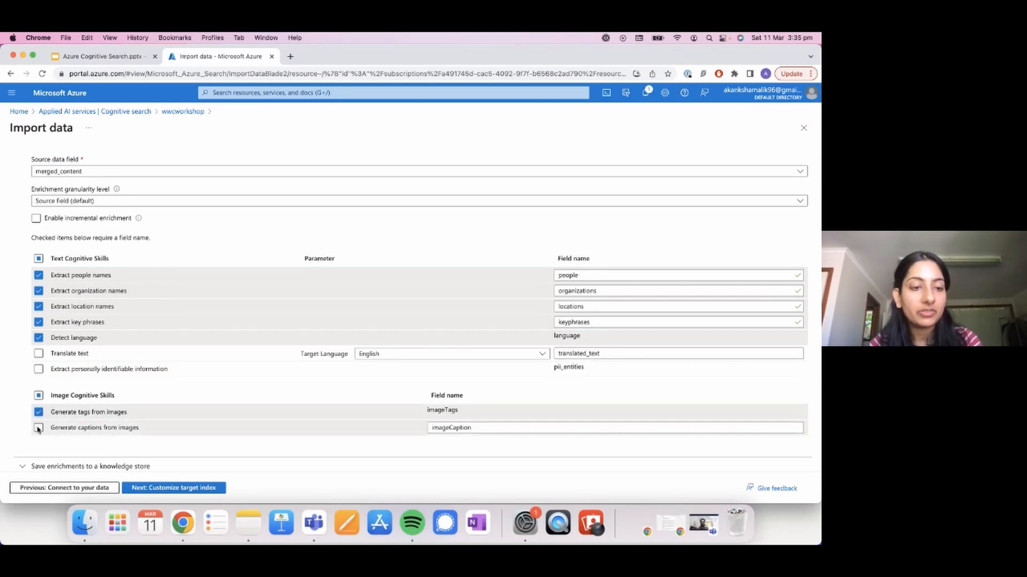
{"action": "scroll", "coordinate": [106, 427], "scroll_direction": "down", "scroll_amount": 1}
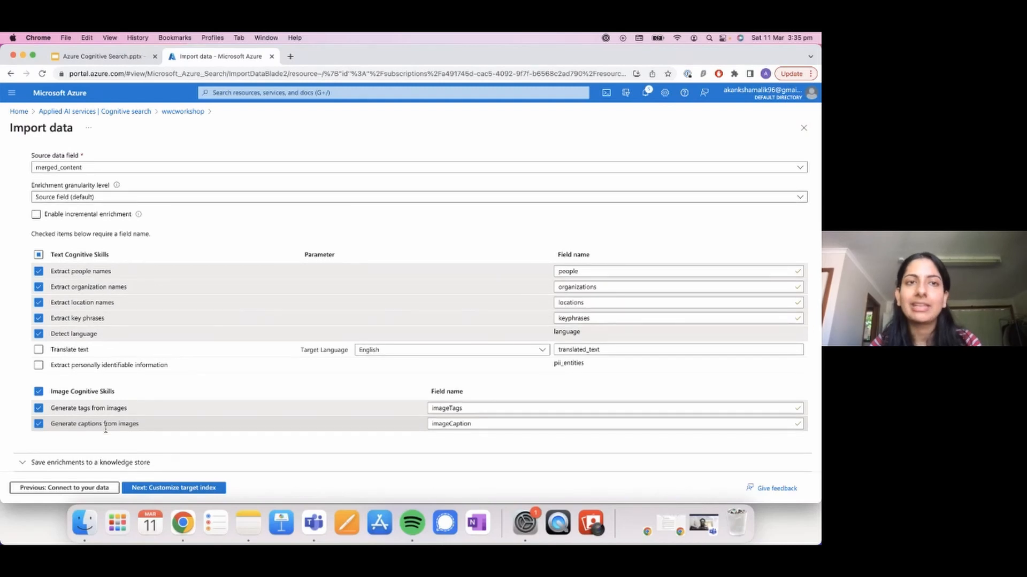
{"action": "scroll", "coordinate": [106, 431], "scroll_direction": "up", "scroll_amount": 1}
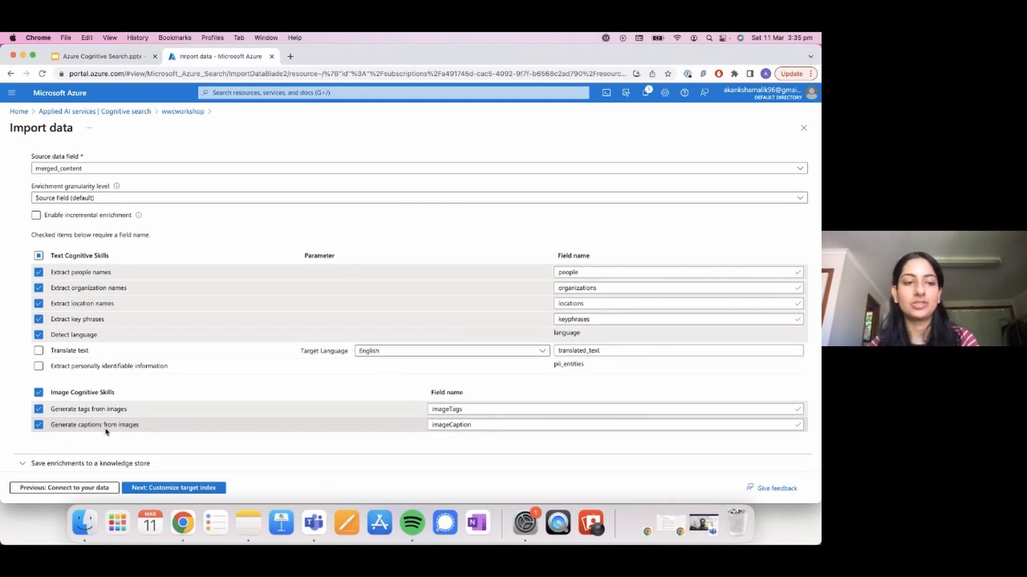
Step: Rename the skillset as azureblob-skillset1 and continue to the target index customization
{"action": "left_click", "coordinate": [159, 488]}
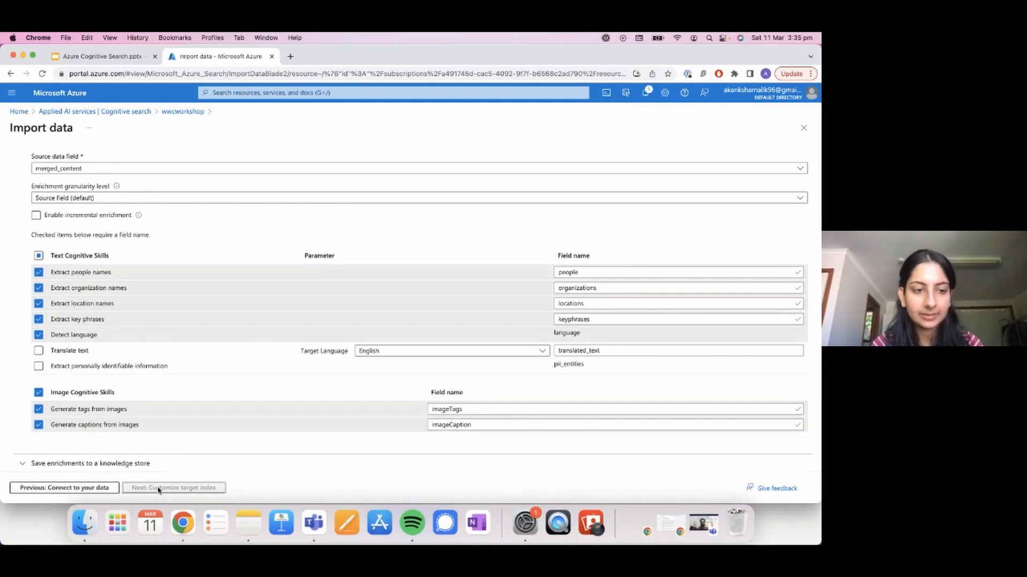
{"action": "scroll", "coordinate": [139, 251], "scroll_direction": "up", "scroll_amount": 3}
{"action": "left_click", "coordinate": [119, 172]}
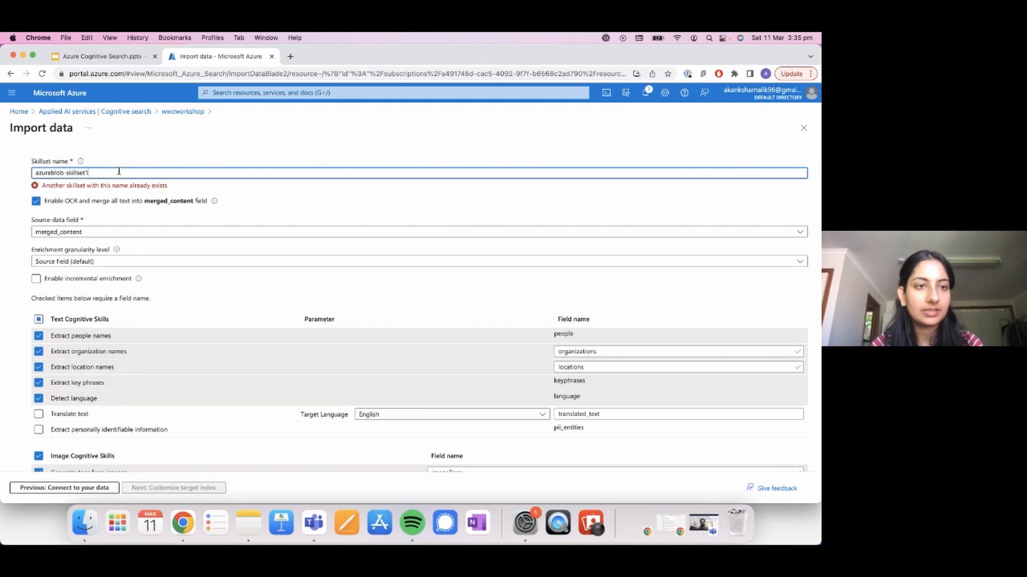
{"action": "scroll", "coordinate": [119, 172], "scroll_direction": "down", "scroll_amount": 2}
{"action": "left_click", "coordinate": [136, 488]}
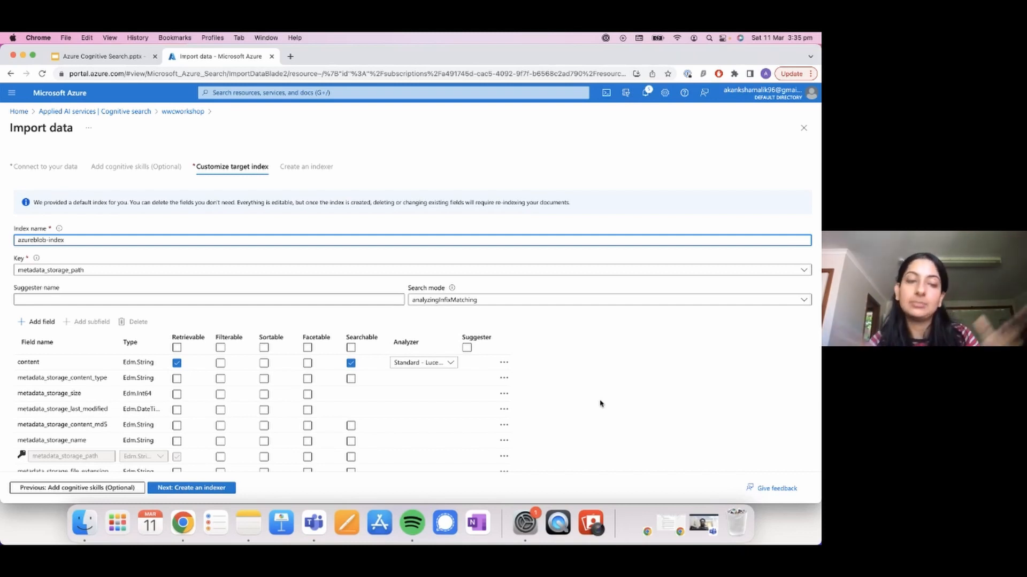
Step: Examine the target index's fields and their retrievable, filterable, sortable, facetable and searchable attributes, including the fields generated by the skills
{"action": "scroll", "coordinate": [600, 404], "scroll_direction": "down", "scroll_amount": 5}
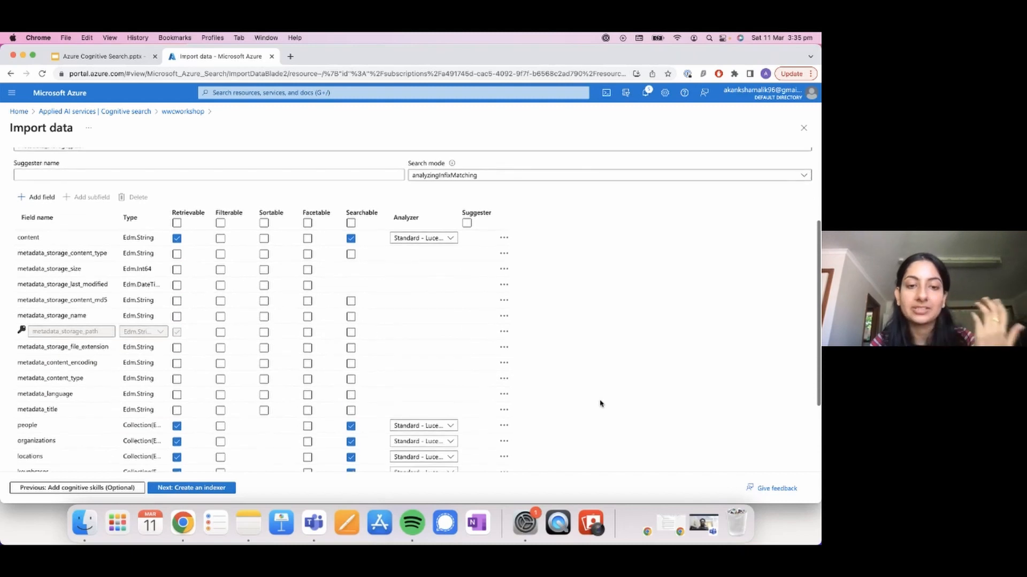
{"action": "scroll", "coordinate": [688, 359], "scroll_direction": "down", "scroll_amount": 2}
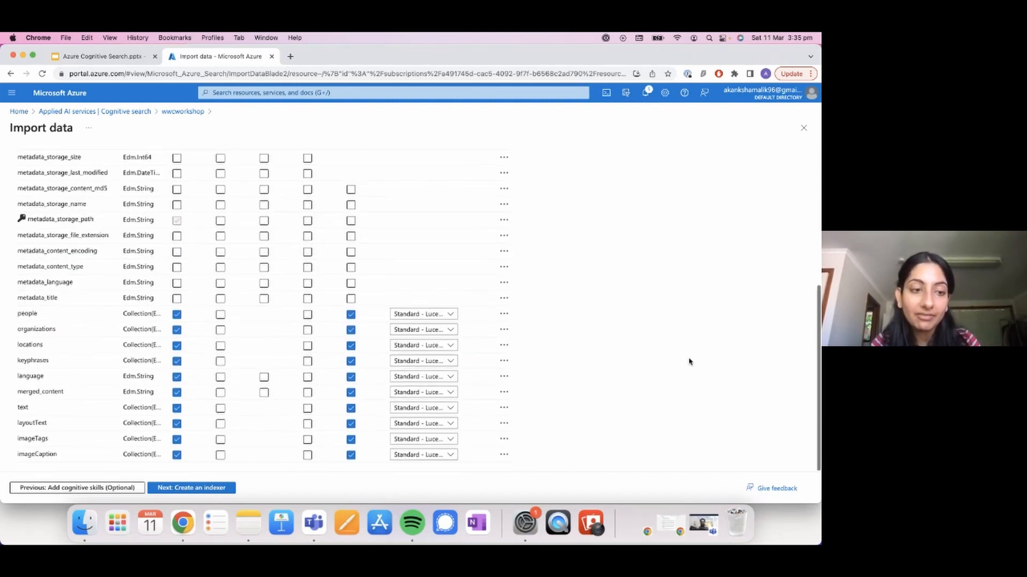
{"action": "scroll", "coordinate": [626, 165], "scroll_direction": "up", "scroll_amount": 4}
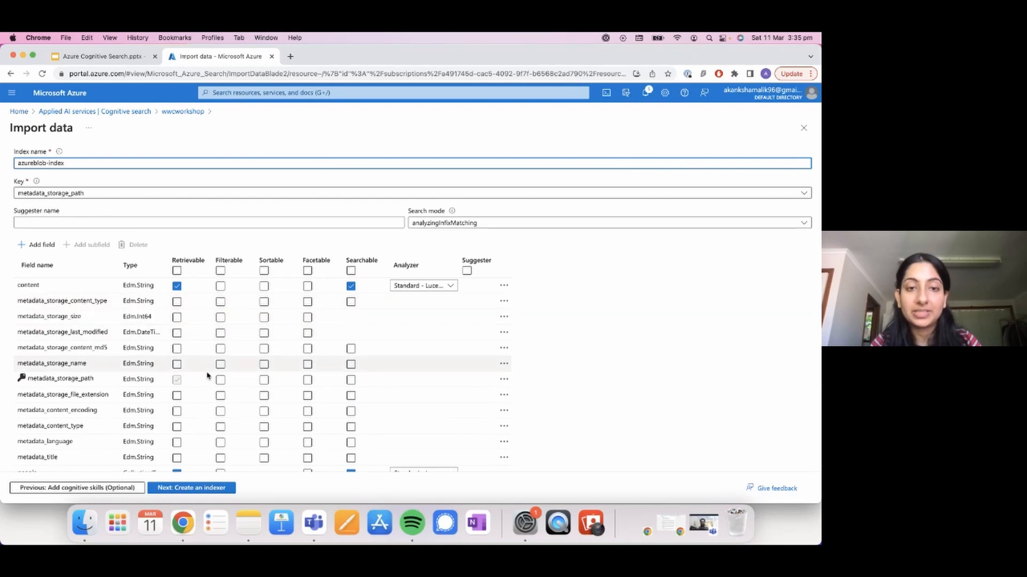
{"action": "scroll", "coordinate": [448, 362], "scroll_direction": "down", "scroll_amount": 4}
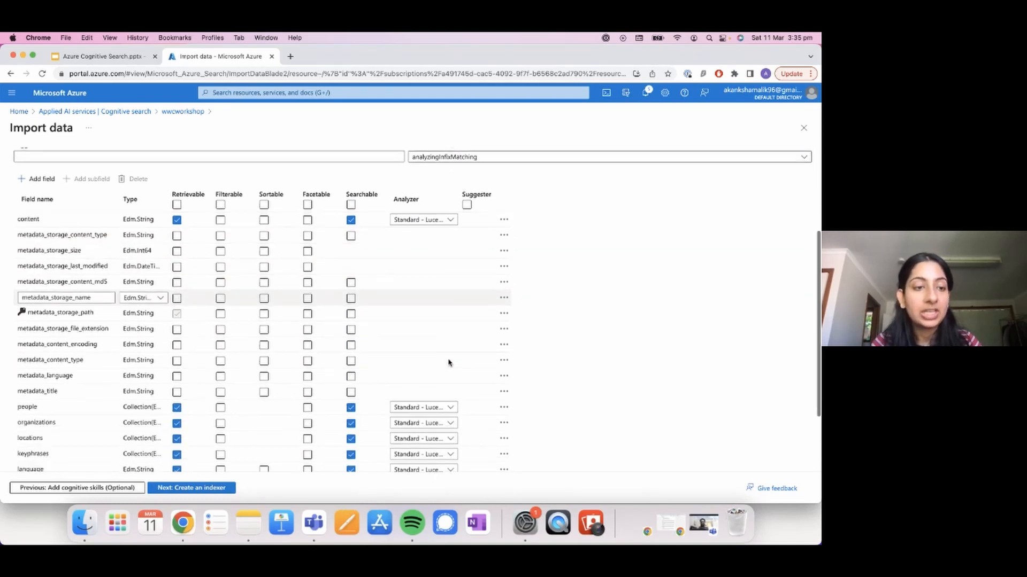
{"action": "scroll", "coordinate": [245, 348], "scroll_direction": "up", "scroll_amount": 5}
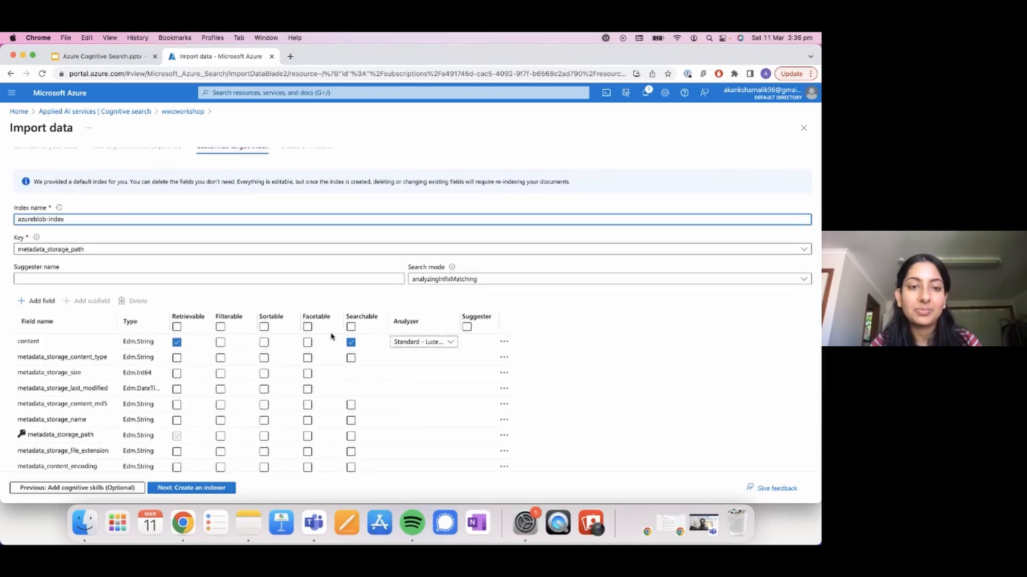
{"action": "scroll", "coordinate": [280, 358], "scroll_direction": "down", "scroll_amount": 4}
{"action": "scroll", "coordinate": [280, 358], "scroll_direction": "down", "scroll_amount": 2}
{"action": "scroll", "coordinate": [280, 355], "scroll_direction": "up", "scroll_amount": 2}
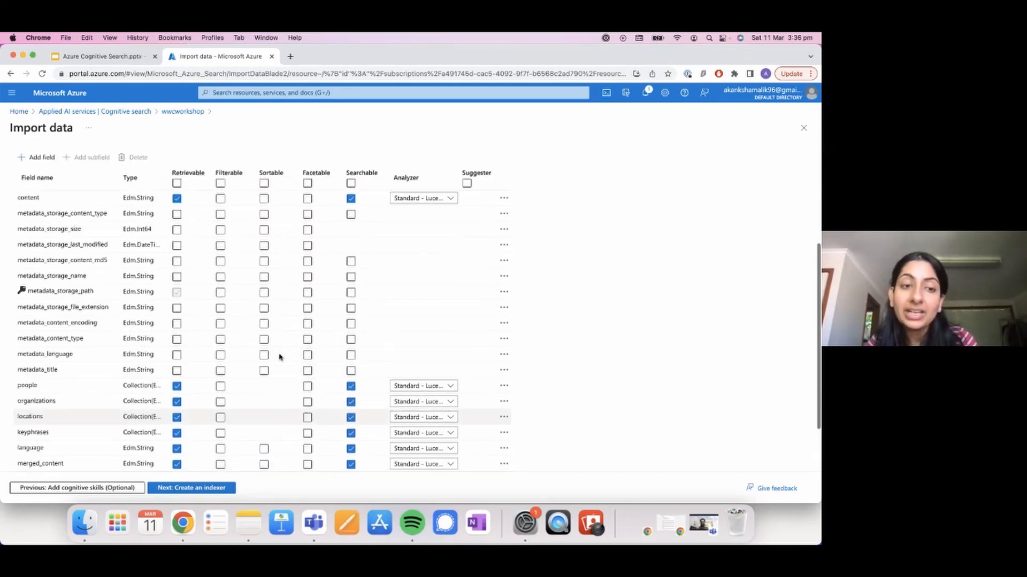
{"action": "left_click", "coordinate": [220, 413]}
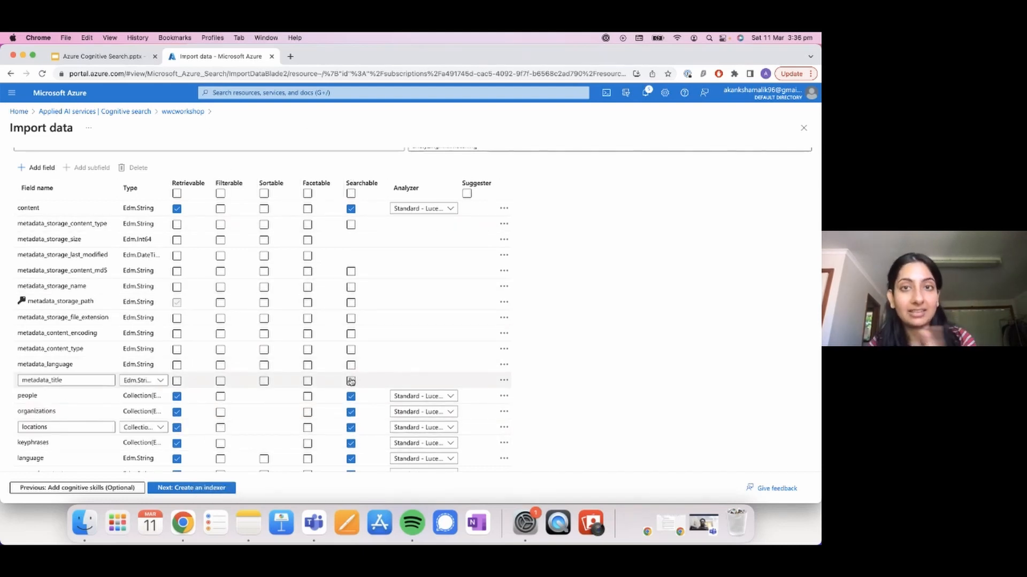
{"action": "scroll", "coordinate": [350, 381], "scroll_direction": "down", "scroll_amount": 3}
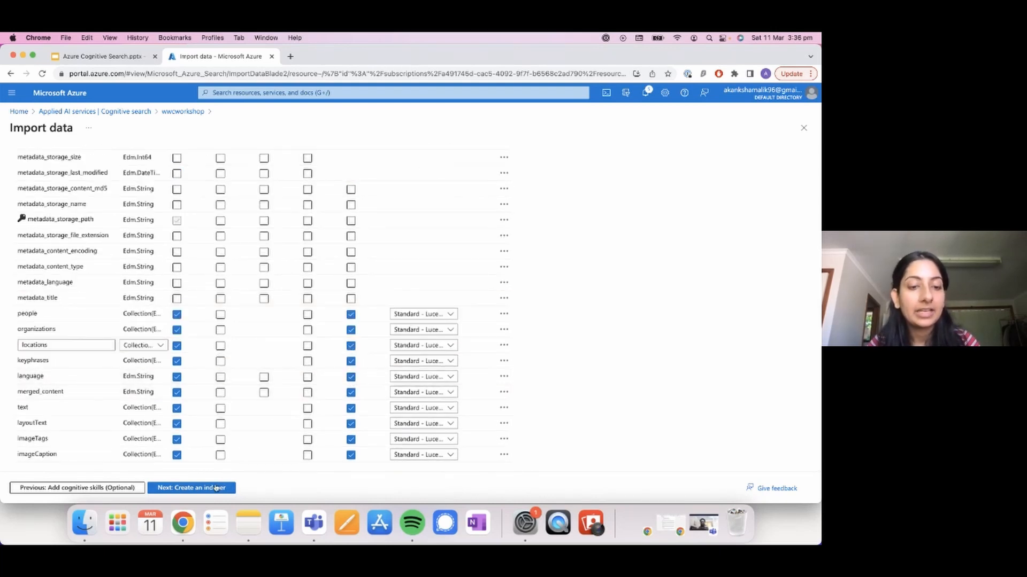
Step: Give the target index a different name, continue to the indexer stage, and close the import without submitting it
{"action": "left_click", "coordinate": [207, 488]}
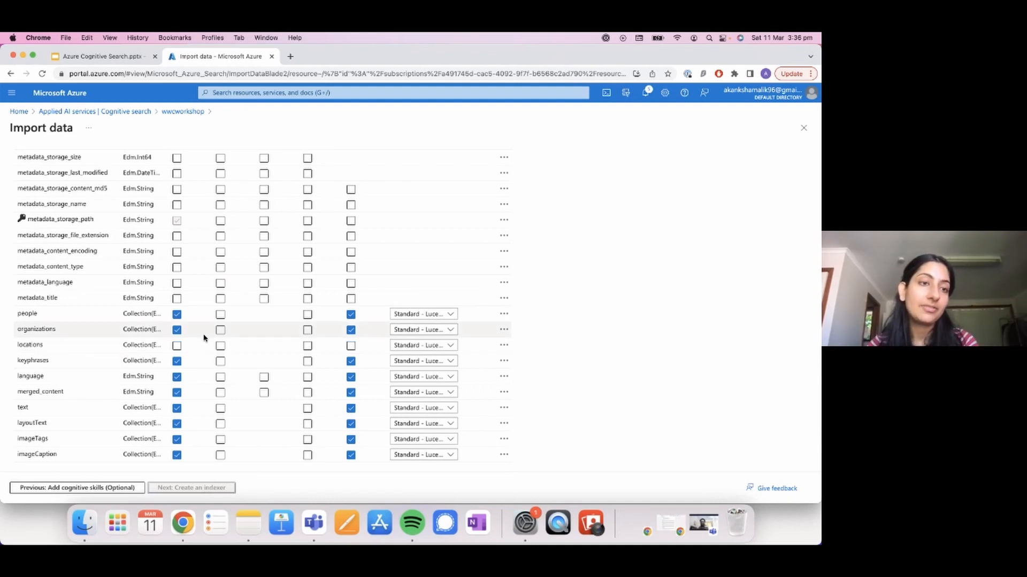
{"action": "scroll", "coordinate": [204, 337], "scroll_direction": "up", "scroll_amount": 5}
{"action": "left_click", "coordinate": [187, 239]}
{"action": "scroll", "coordinate": [187, 239], "scroll_direction": "down", "scroll_amount": 5}
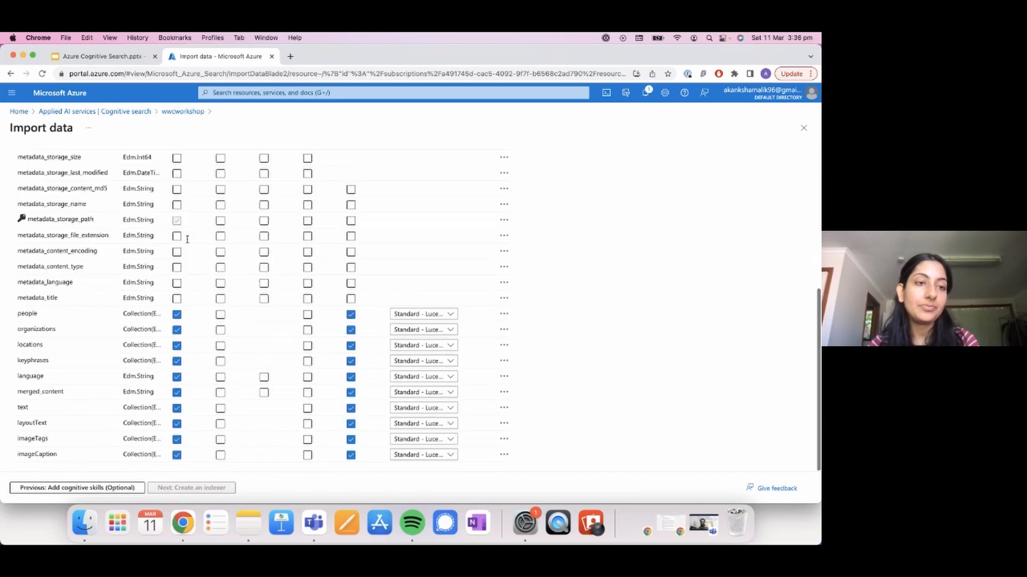
{"action": "left_click", "coordinate": [161, 487]}
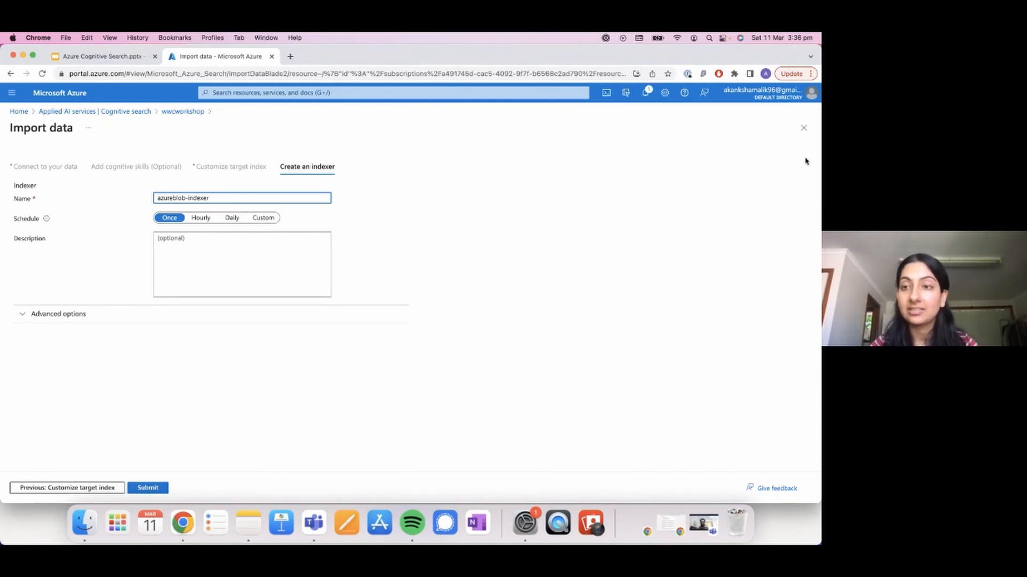
{"action": "left_click", "coordinate": [804, 130]}
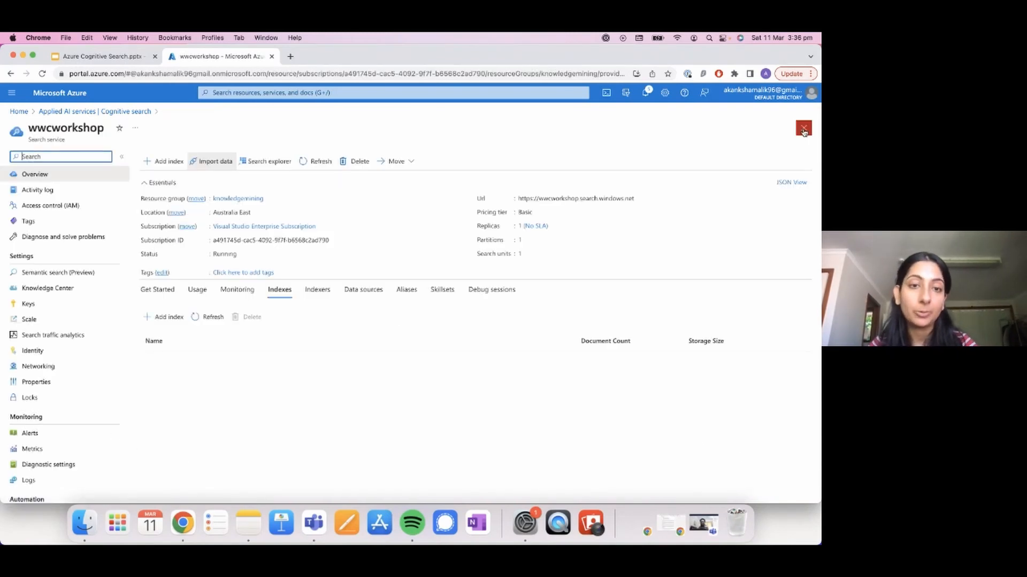
Step: Check the service's indexers, return to its list of indexes and open azureblob-index
{"action": "left_click", "coordinate": [327, 290]}
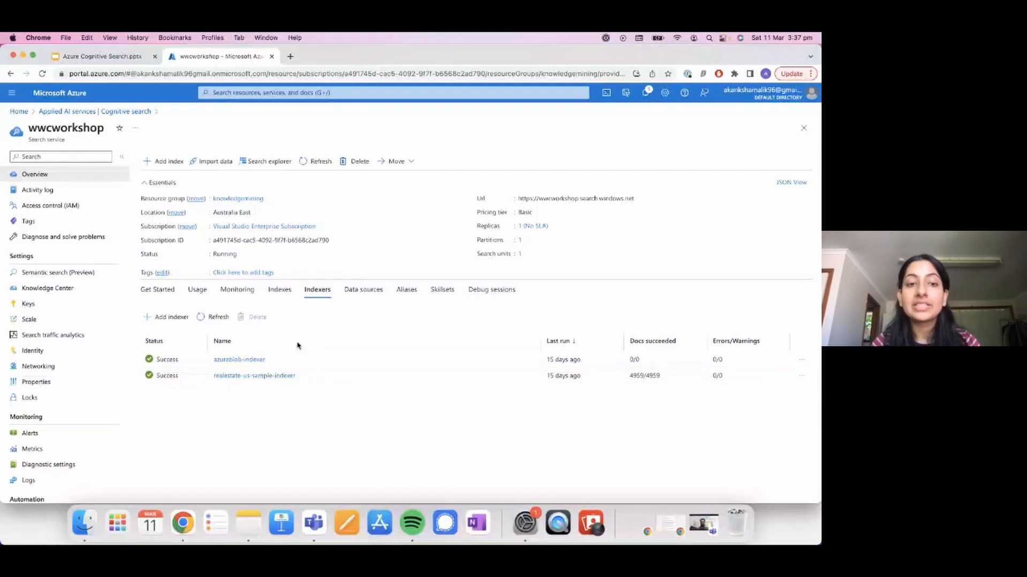
{"action": "left_click", "coordinate": [278, 289]}
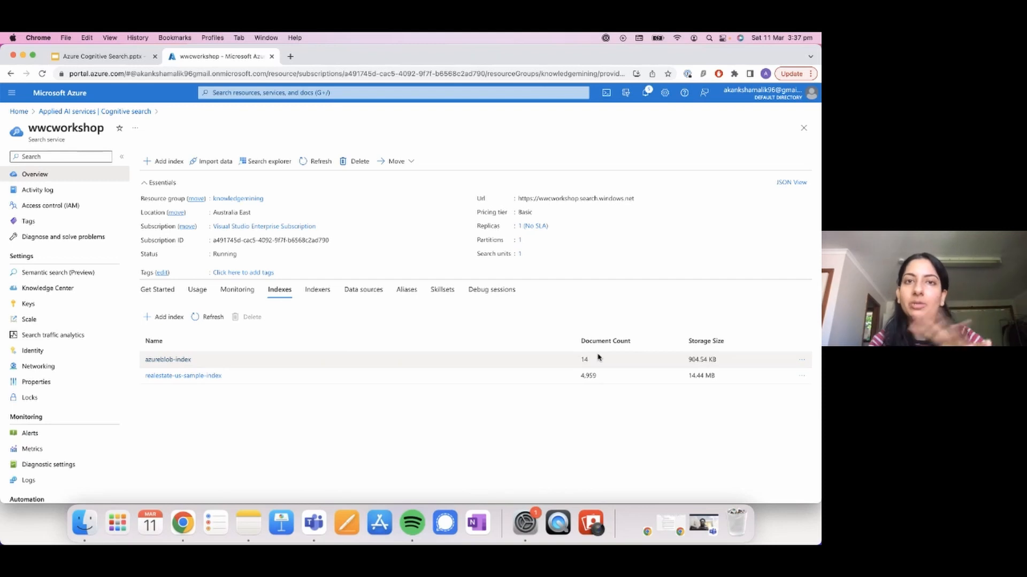
{"action": "left_click", "coordinate": [175, 365]}
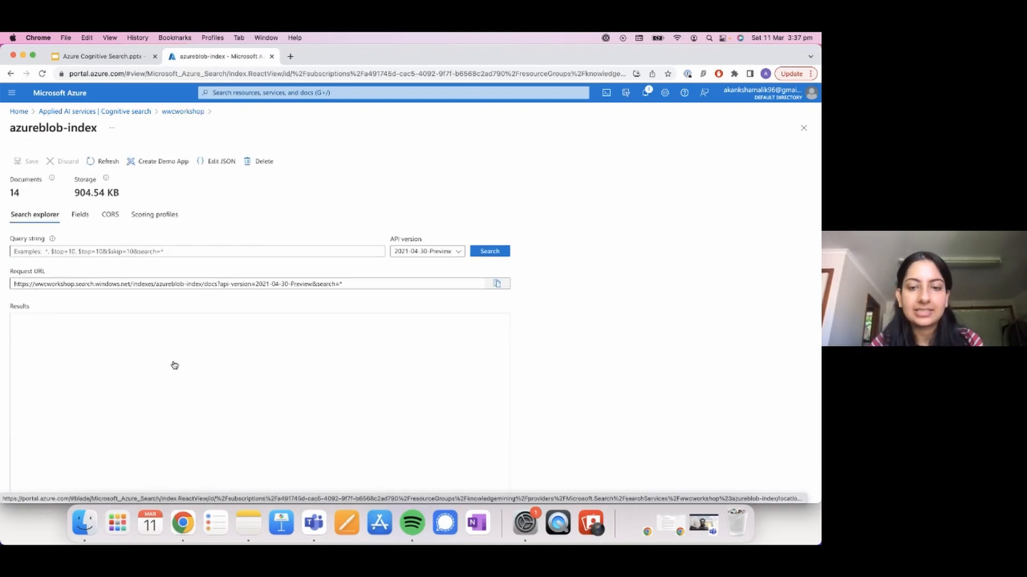
Step: Switch to Finder and open redshirt.jpg from the SampleFilesCognitiveSearch folder to view the source image
{"action": "left_click", "coordinate": [84, 526]}
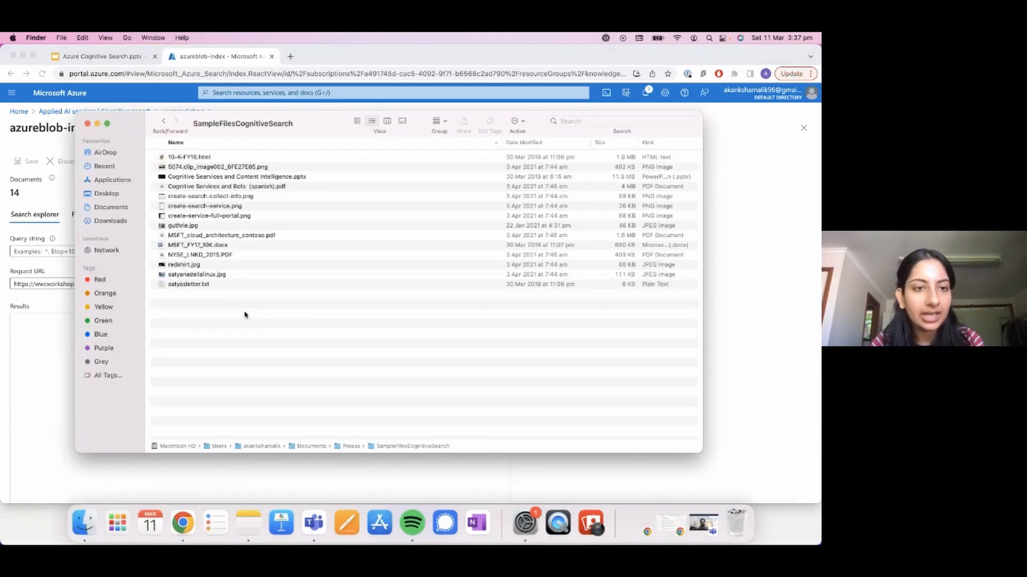
{"action": "left_click", "coordinate": [185, 267]}
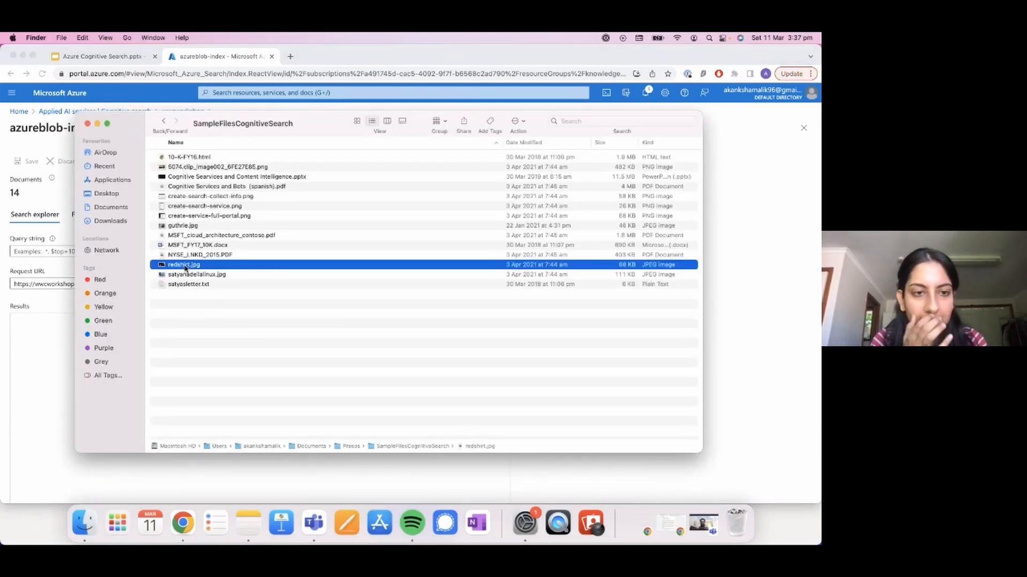
{"action": "double_click", "coordinate": [185, 265]}
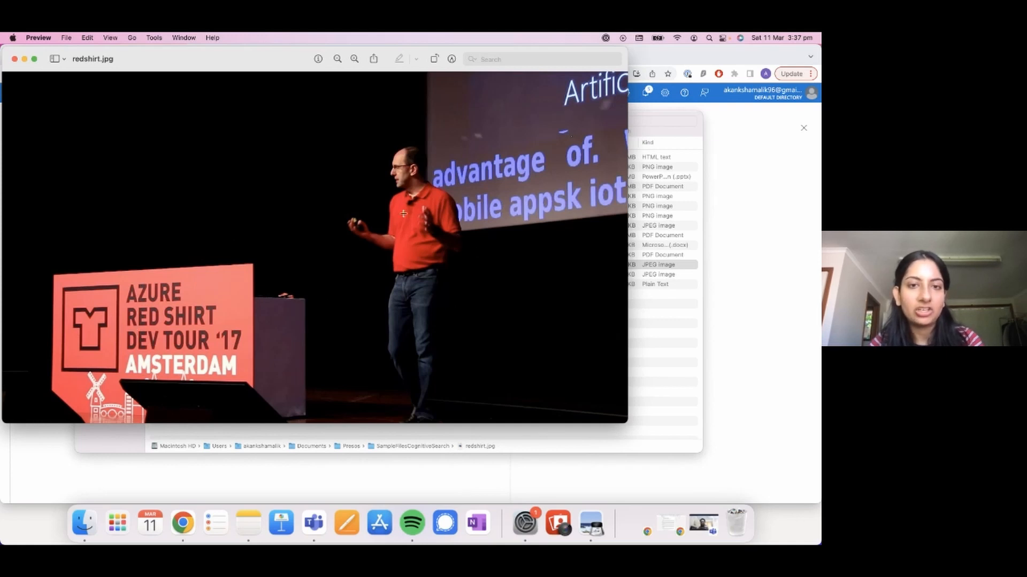
Step: Return to the Azure portal in Chrome, query azureblob-index for "red" and look over the first result
{"action": "left_click", "coordinate": [740, 320]}
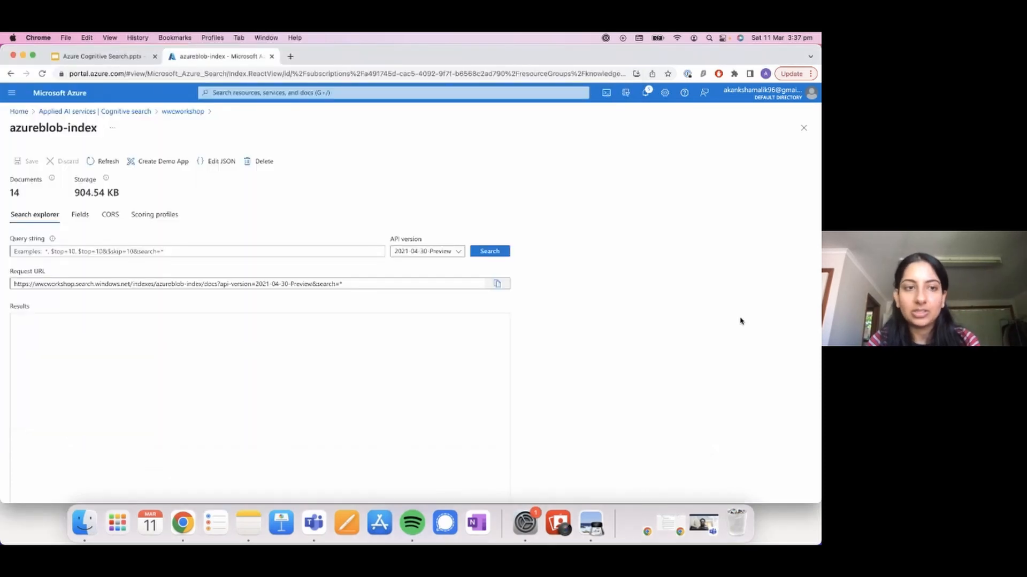
{"action": "left_click", "coordinate": [225, 251]}
{"action": "type", "text": "red"}
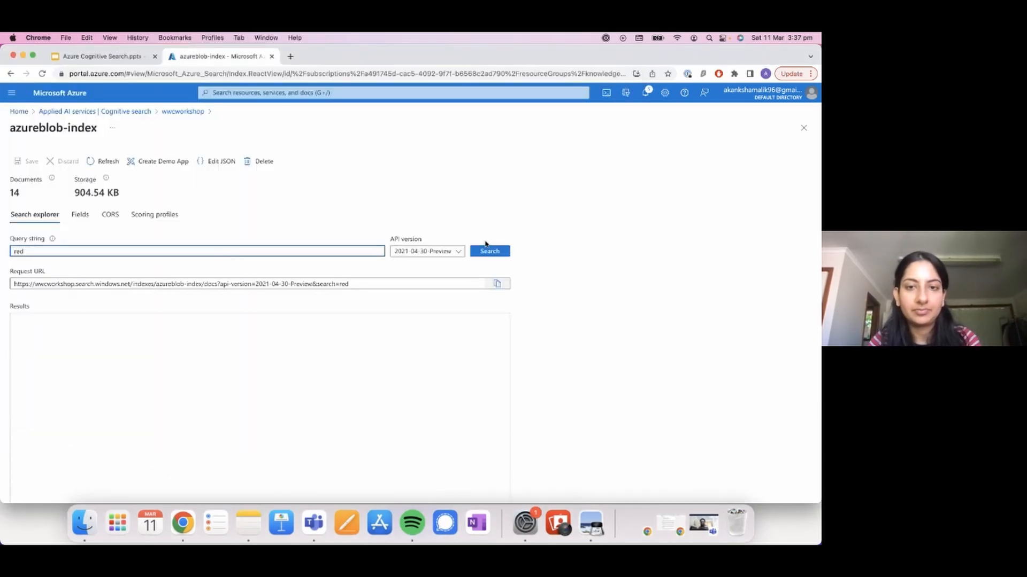
{"action": "left_click", "coordinate": [485, 250]}
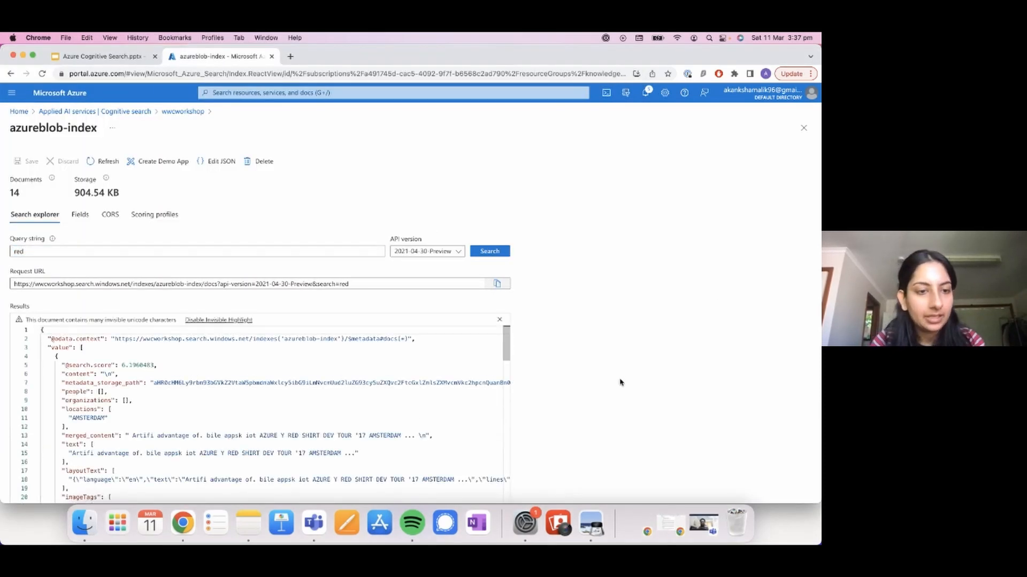
{"action": "scroll", "coordinate": [279, 422], "scroll_direction": "down", "scroll_amount": 3}
{"action": "scroll", "coordinate": [173, 390], "scroll_direction": "up", "scroll_amount": 2}
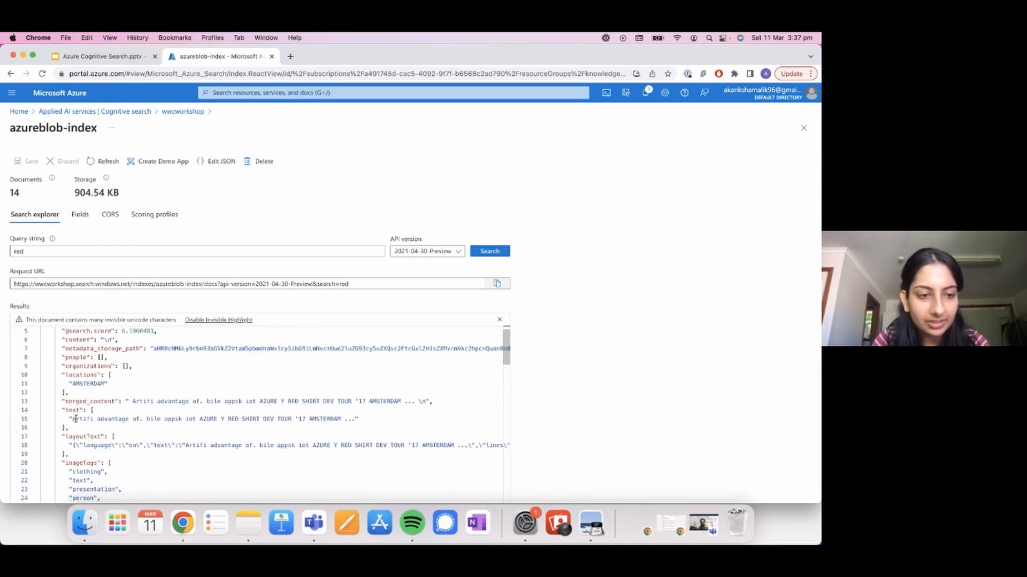
Step: Bring redshirt.jpg back in Preview, then move and shrink its window so the JSON search results stay readable
{"action": "left_click", "coordinate": [591, 523]}
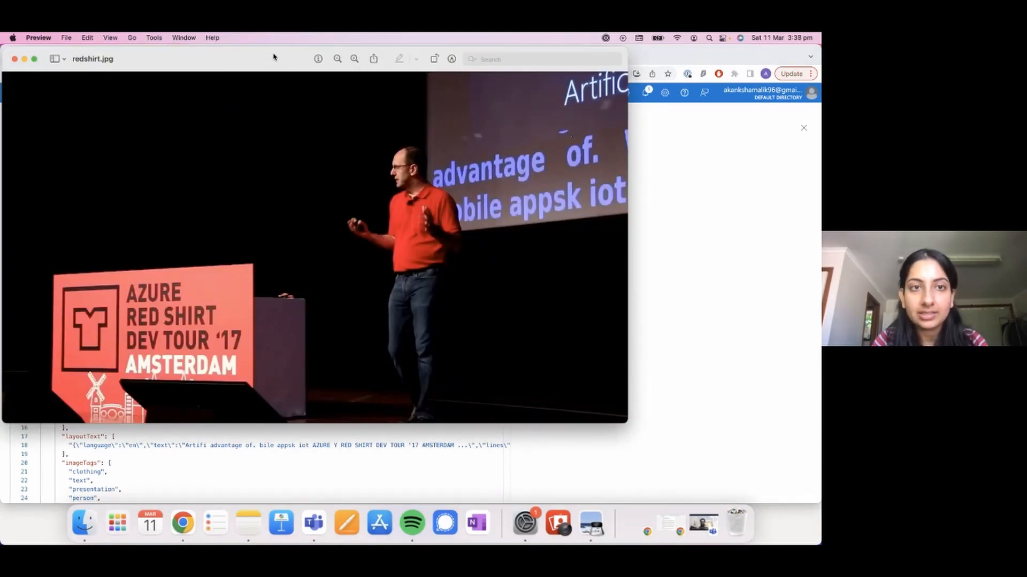
{"action": "left_click_drag", "start_coordinate": [273, 56], "coordinate": [459, 55]}
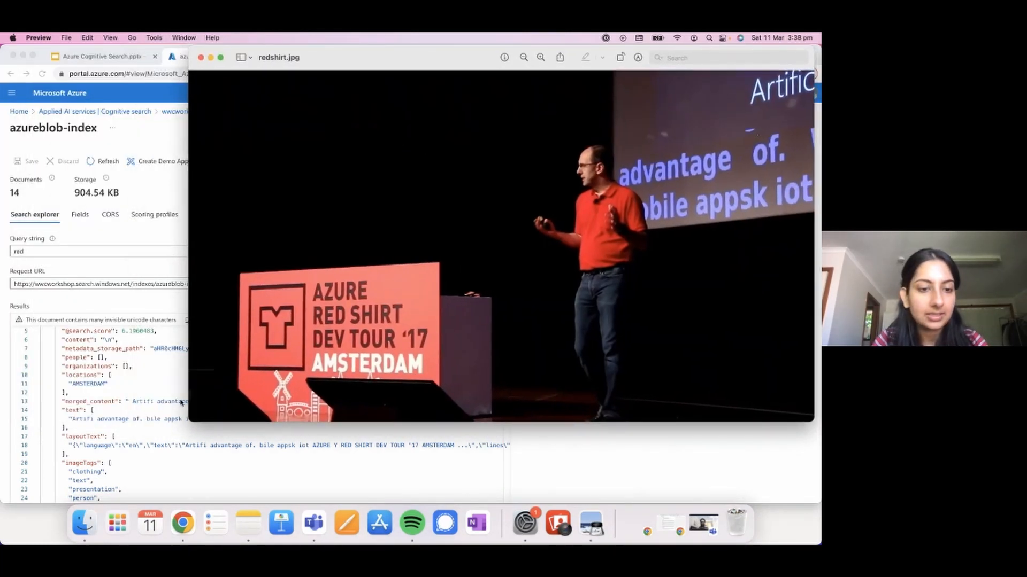
{"action": "left_click_drag", "start_coordinate": [189, 419], "coordinate": [204, 328]}
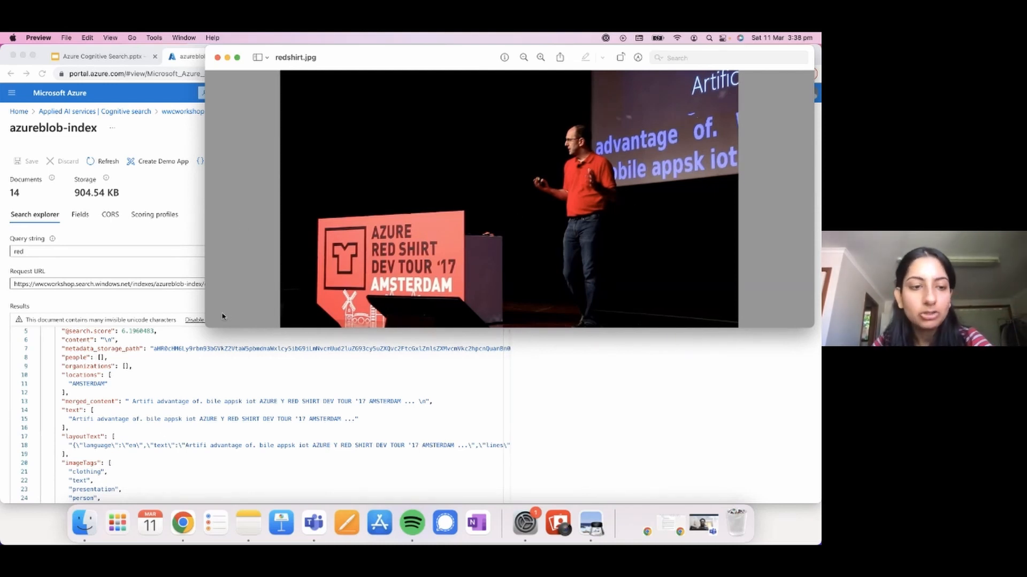
Step: Examine the image tags and image caption in the first JSON result against the redshirt.jpg picture
{"action": "scroll", "coordinate": [98, 469], "scroll_direction": "down", "scroll_amount": 5}
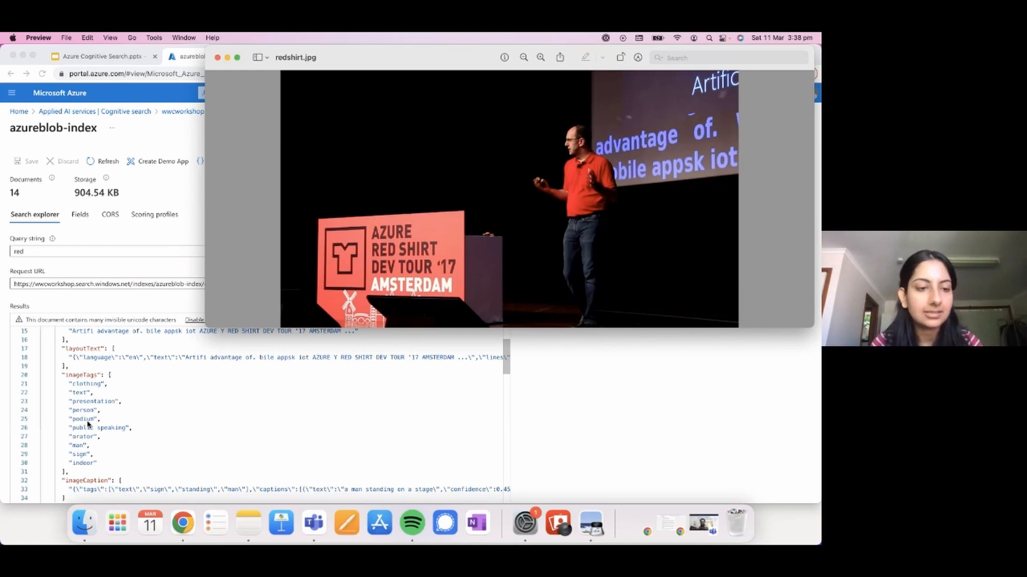
{"action": "scroll", "coordinate": [88, 424], "scroll_direction": "down", "scroll_amount": 5}
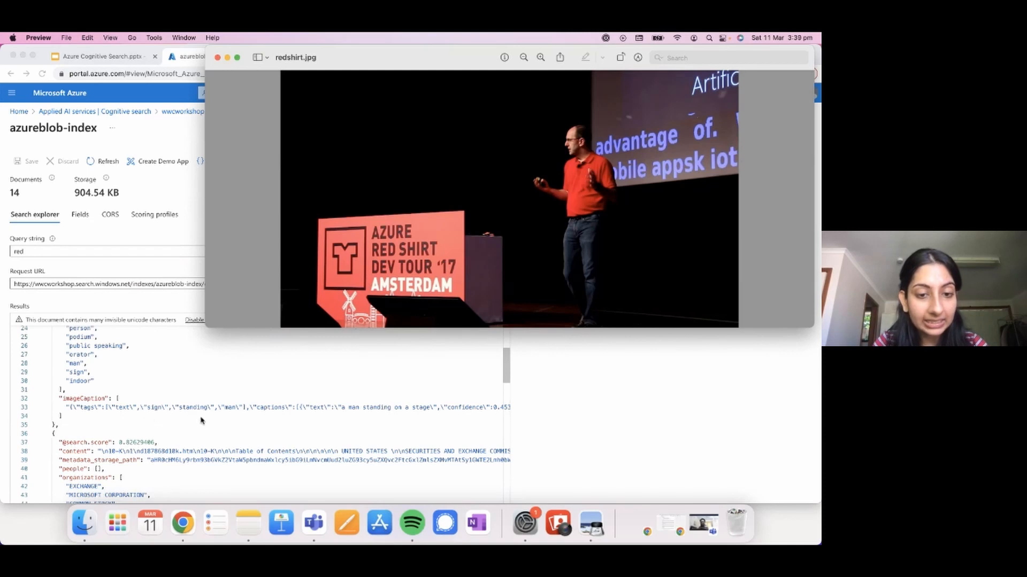
{"action": "scroll", "coordinate": [277, 417], "scroll_direction": "right", "scroll_amount": 3}
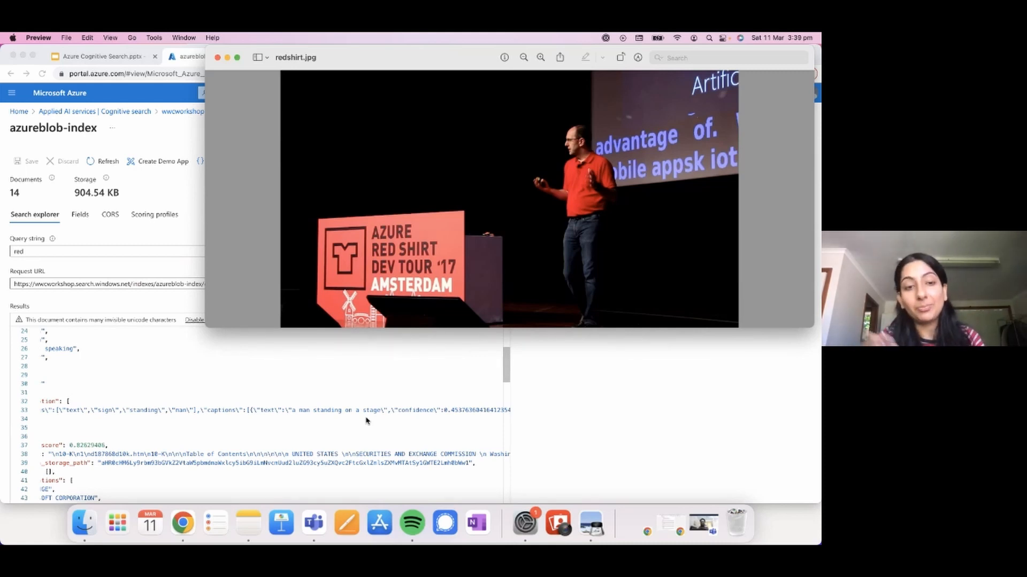
{"action": "scroll", "coordinate": [270, 404], "scroll_direction": "left", "scroll_amount": 3}
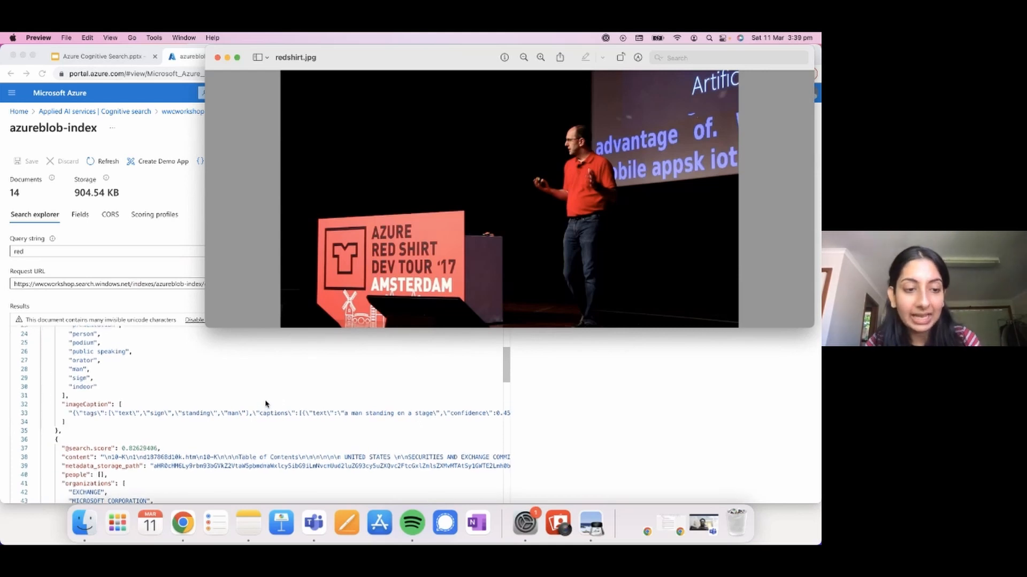
{"action": "scroll", "coordinate": [266, 405], "scroll_direction": "up", "scroll_amount": 3}
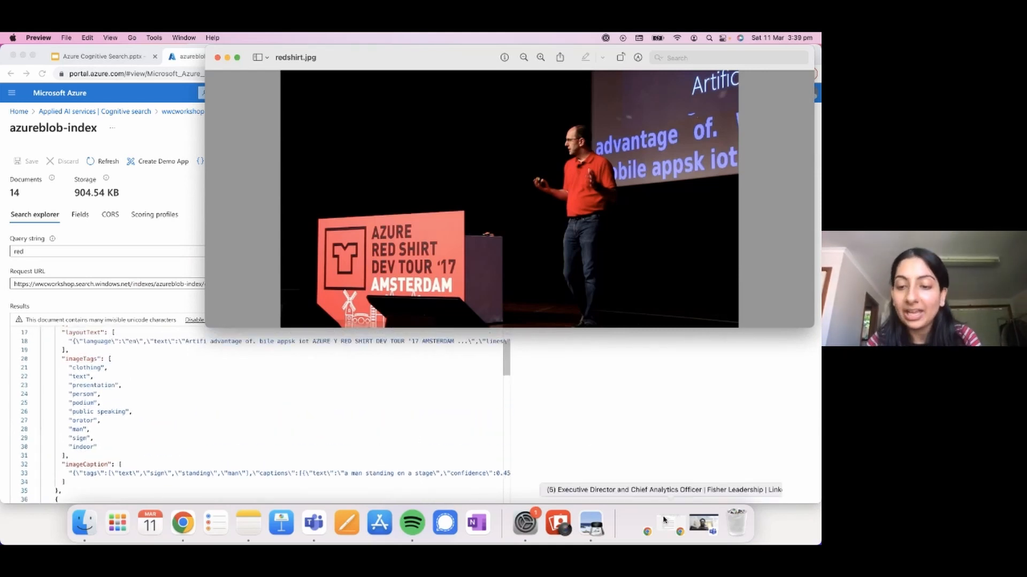
Step: Switch to Finder and open satyanadellalinux.jpg from the sample files folder to view the picture
{"action": "left_click", "coordinate": [86, 529]}
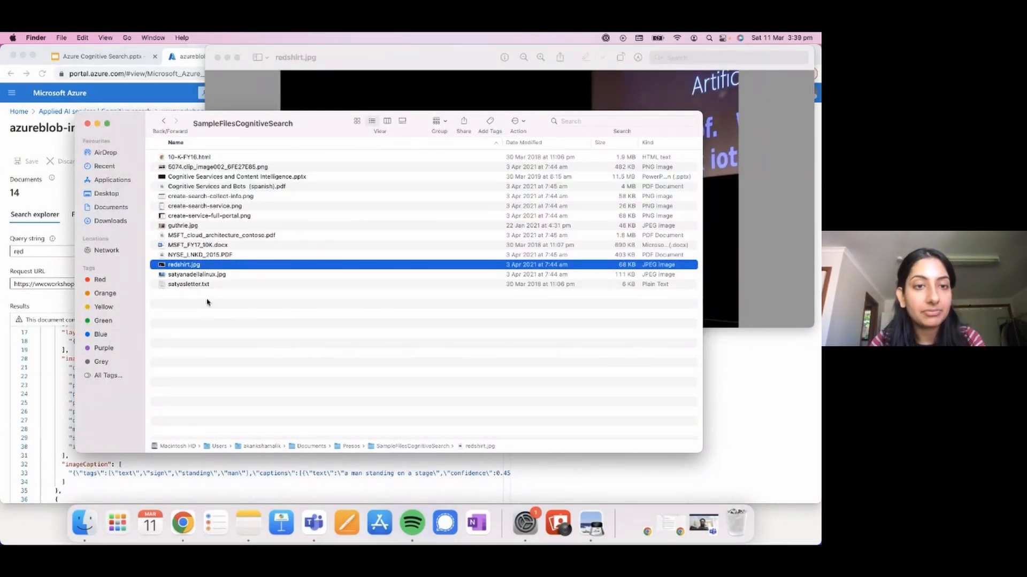
{"action": "left_click", "coordinate": [204, 276]}
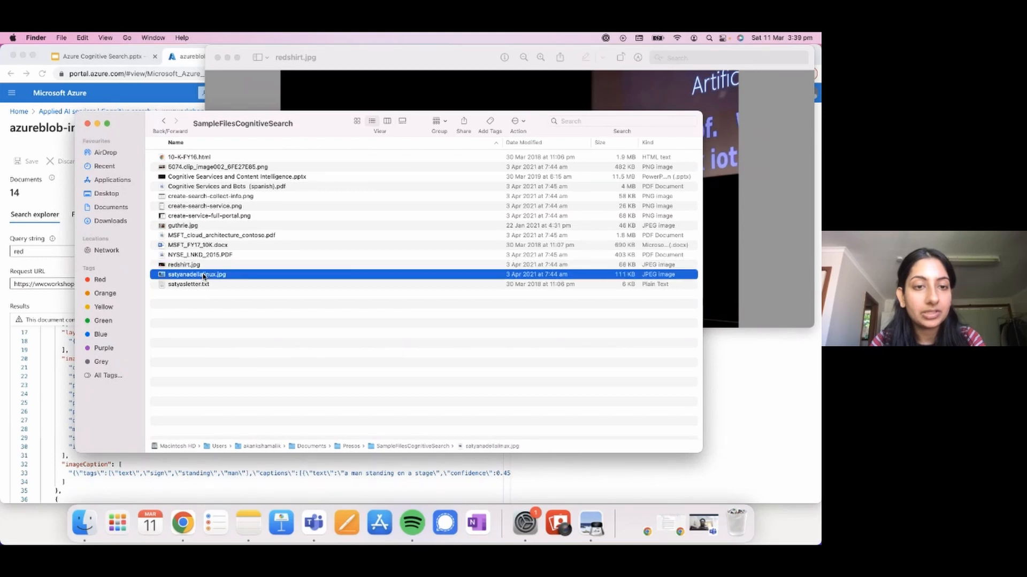
{"action": "double_click", "coordinate": [203, 276]}
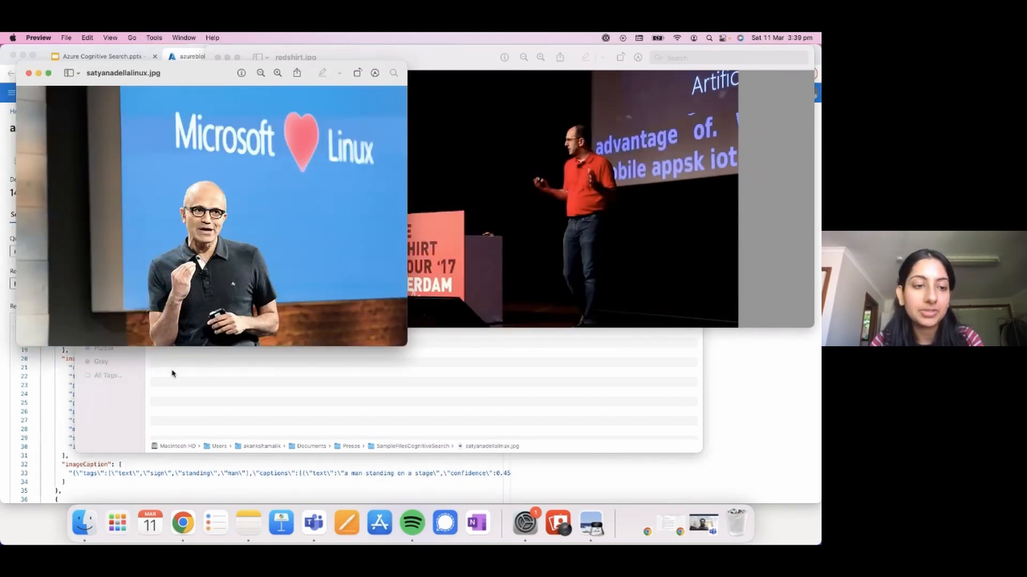
Step: Return to the Azure portal in Chrome and query azureblob-index for "satya"
{"action": "left_click", "coordinate": [724, 471]}
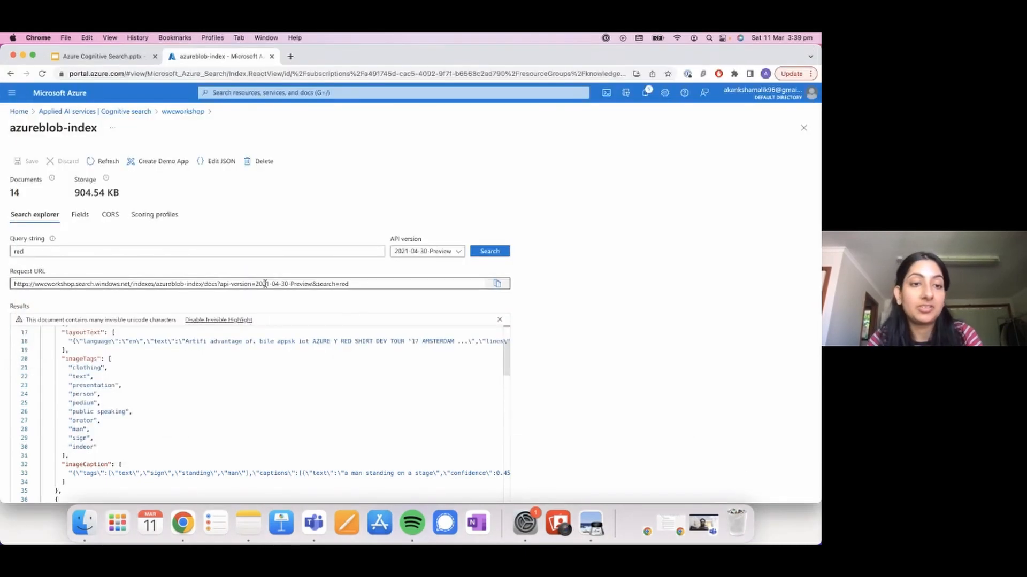
{"action": "double_click", "coordinate": [203, 252]}
{"action": "type", "text": "satya"}
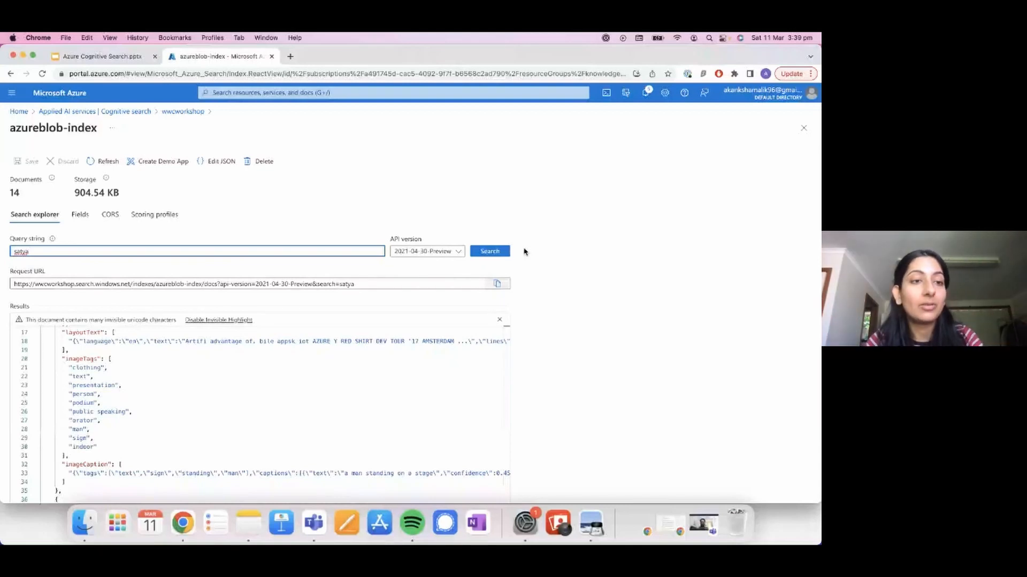
{"action": "left_click", "coordinate": [490, 251]}
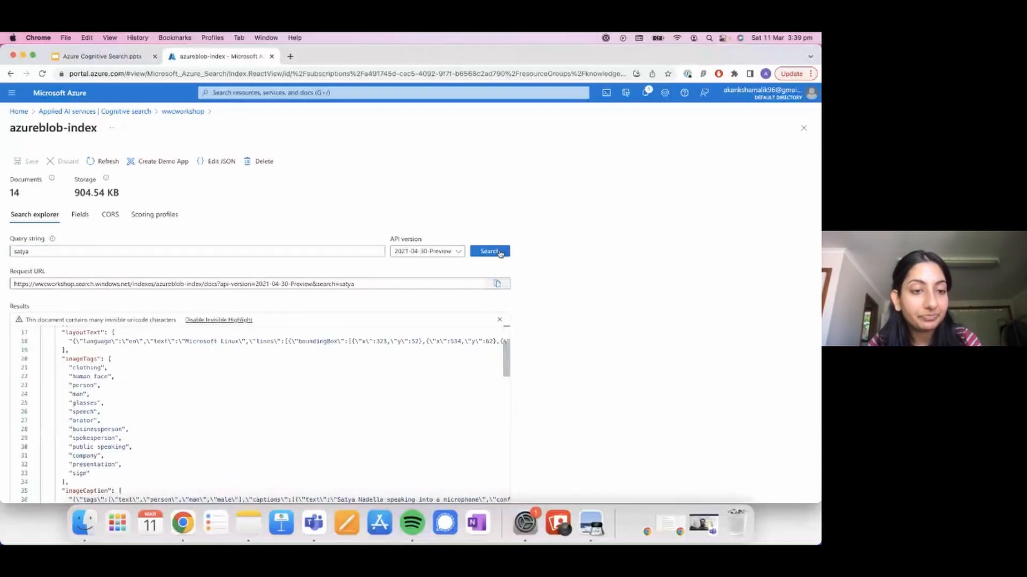
Step: Review the first result's extracted fields and bring satyanadellalinux.jpg up in Preview, moved clear of the JSON for comparison
{"action": "scroll", "coordinate": [326, 369], "scroll_direction": "up", "scroll_amount": 5}
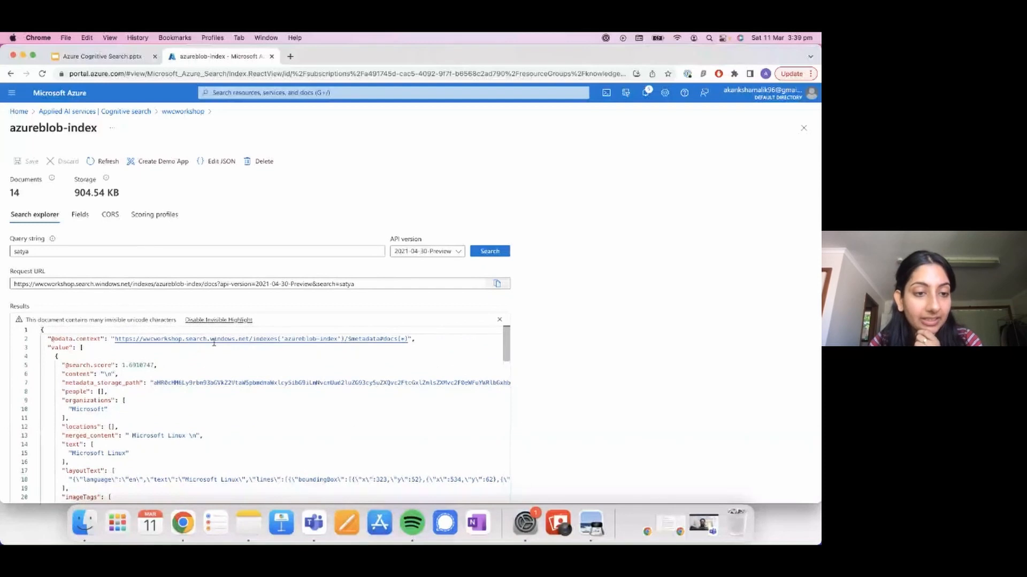
{"action": "scroll", "coordinate": [177, 415], "scroll_direction": "down", "scroll_amount": 3}
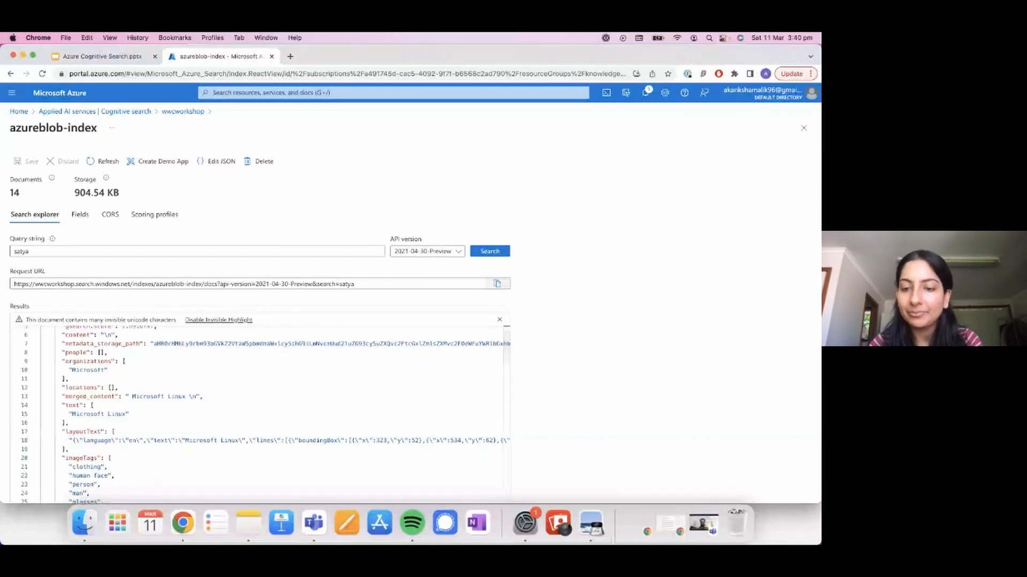
{"action": "left_click", "coordinate": [582, 532]}
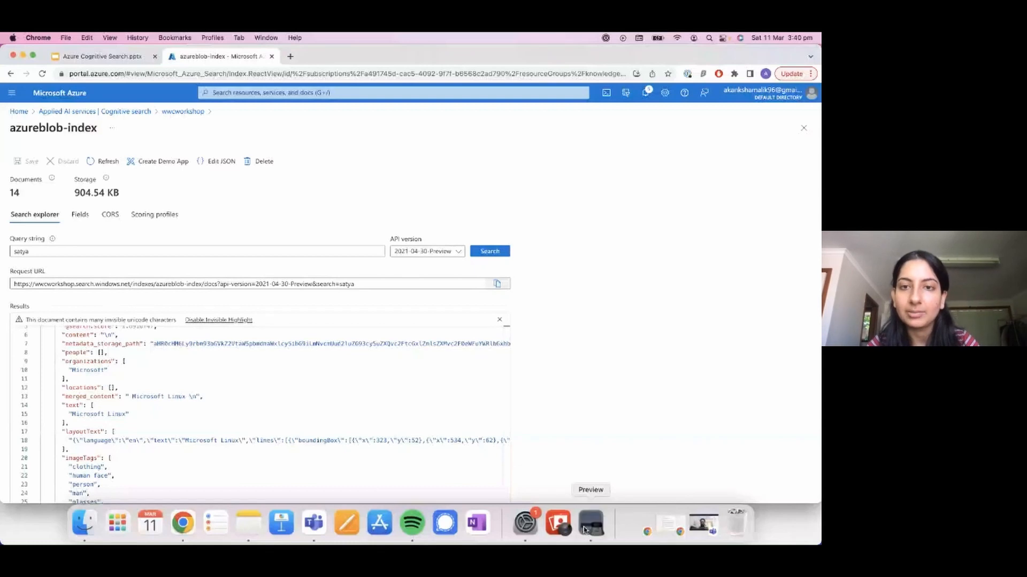
{"action": "left_click_drag", "start_coordinate": [311, 76], "coordinate": [534, 60]}
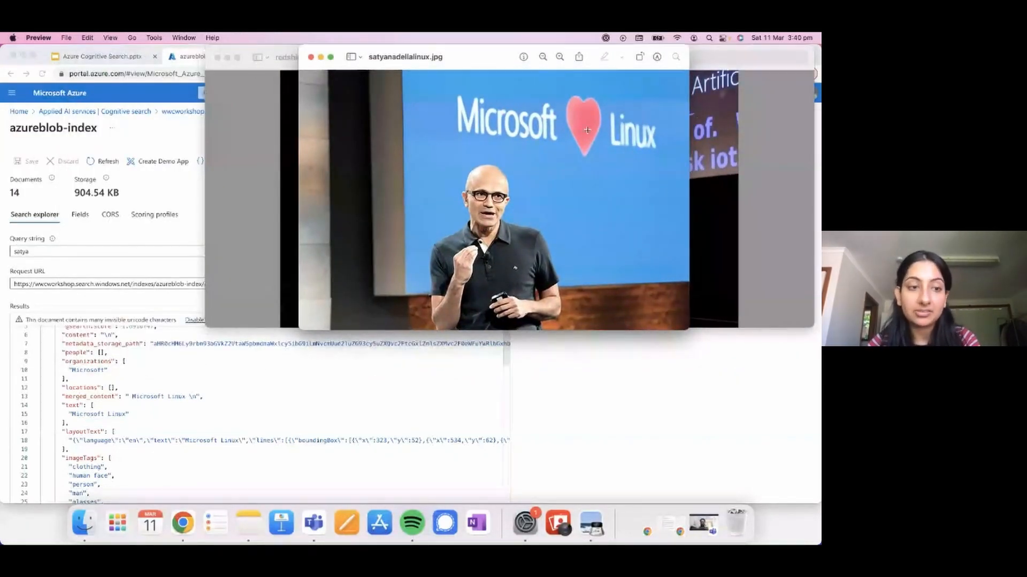